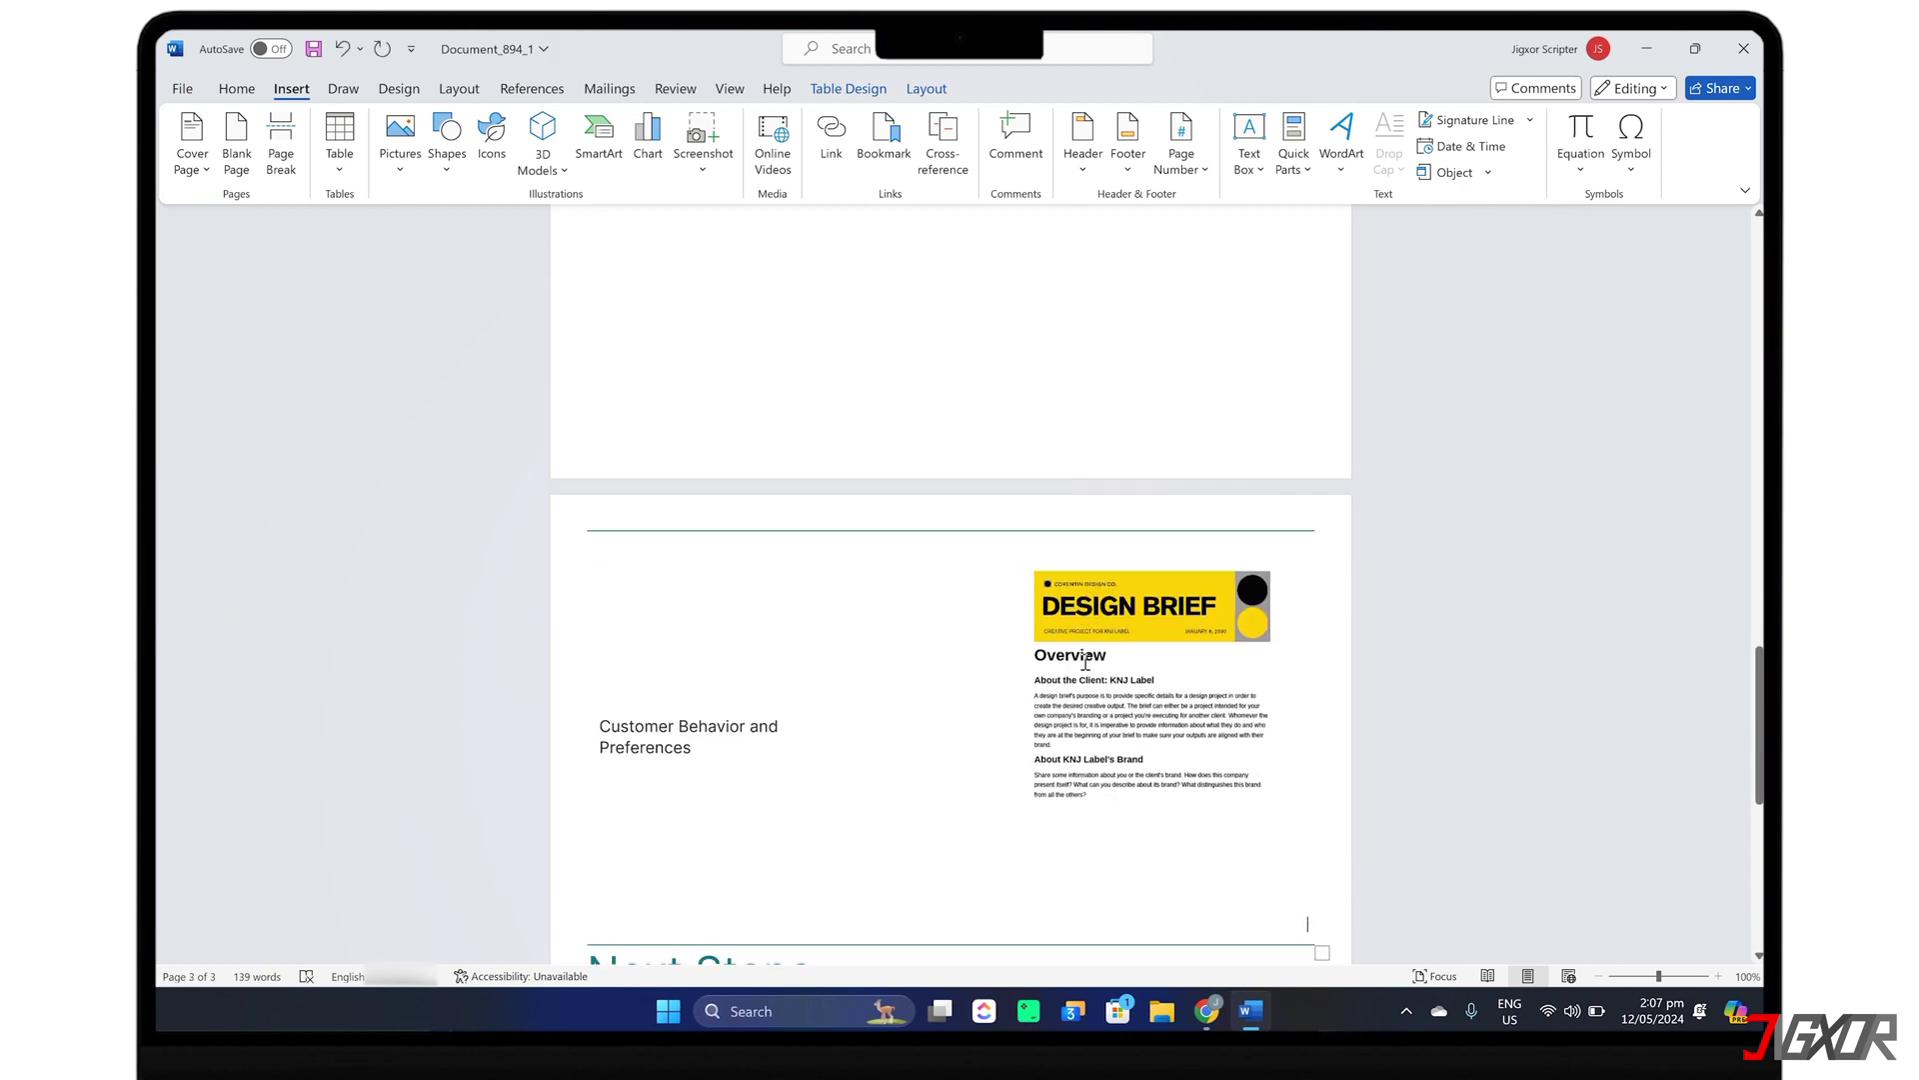
# Step: Select the embedded Design Brief object, then minimize Word to the desktop
pyautogui.click(1130, 725)
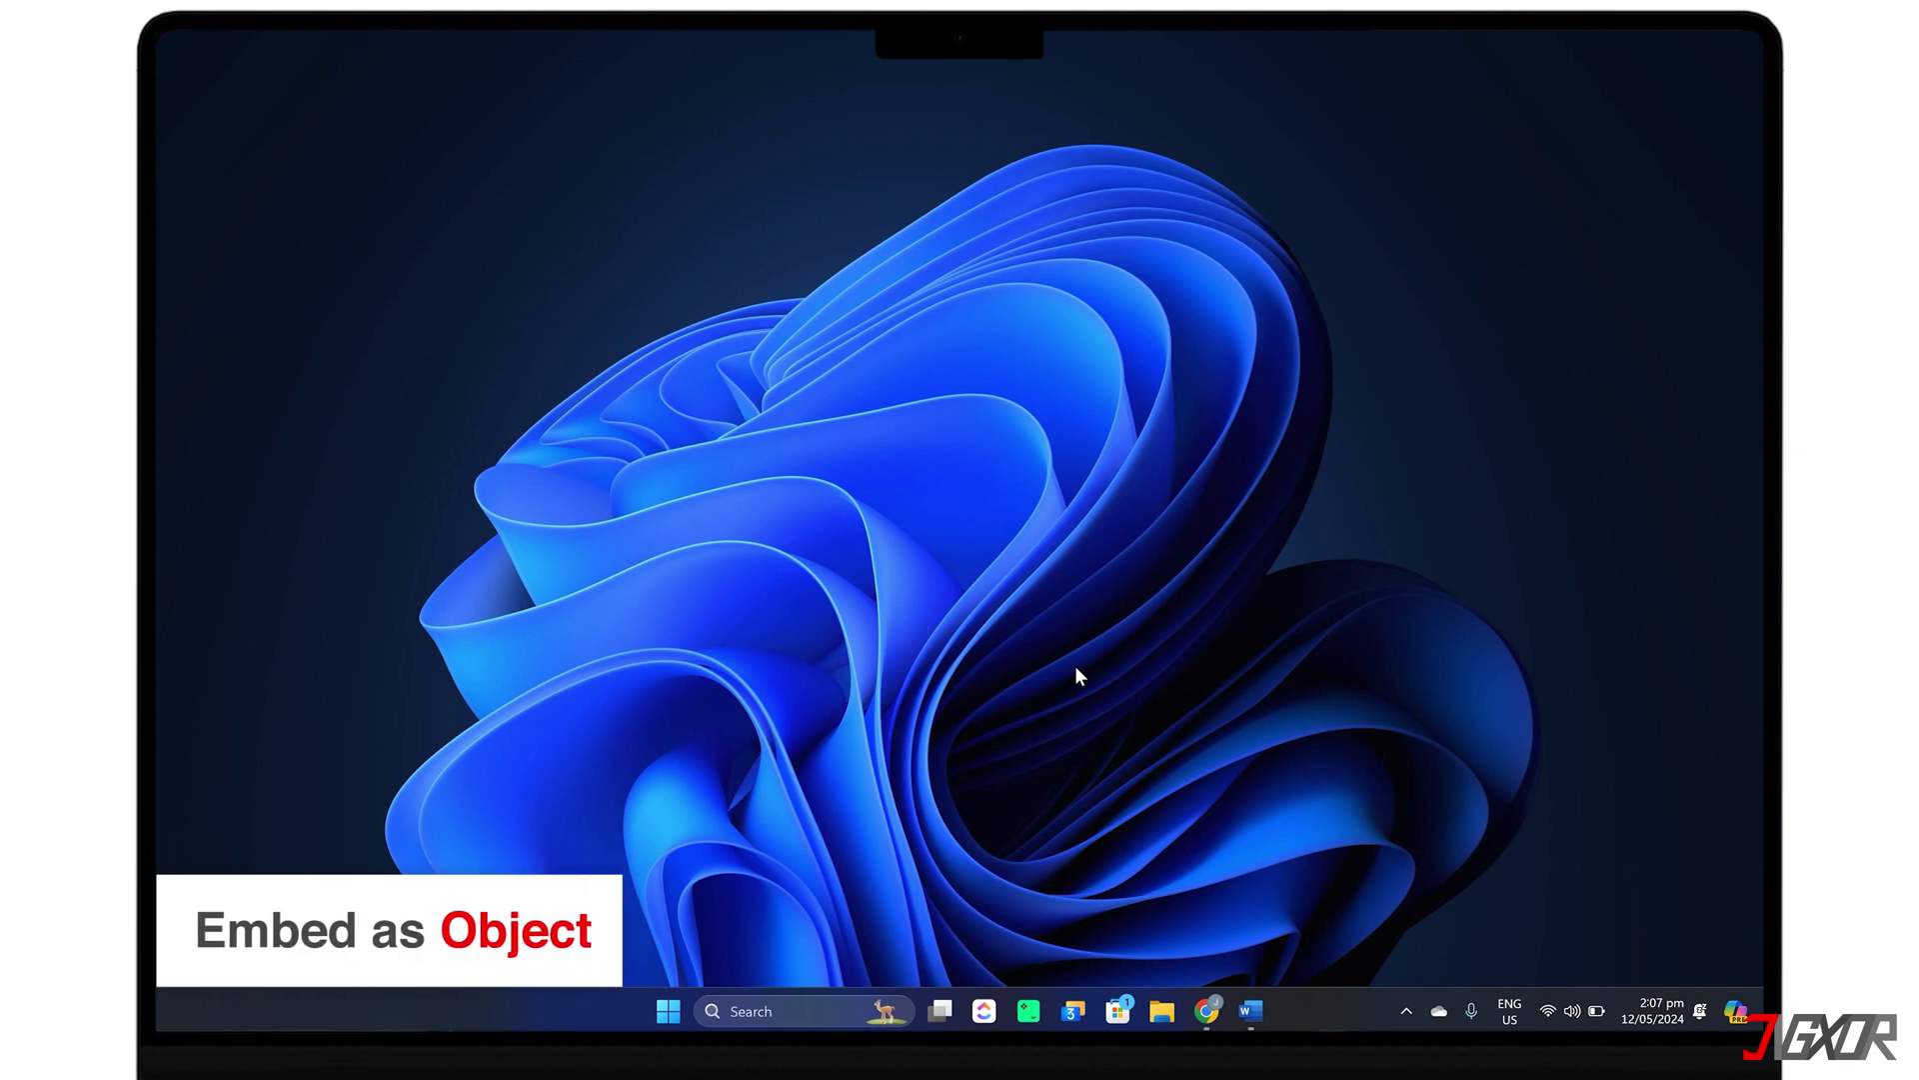
# Step: Embed Document_894_3.pdf from file into the Market Analysis table's Recommendations cell
pyautogui.click(1251, 1011)
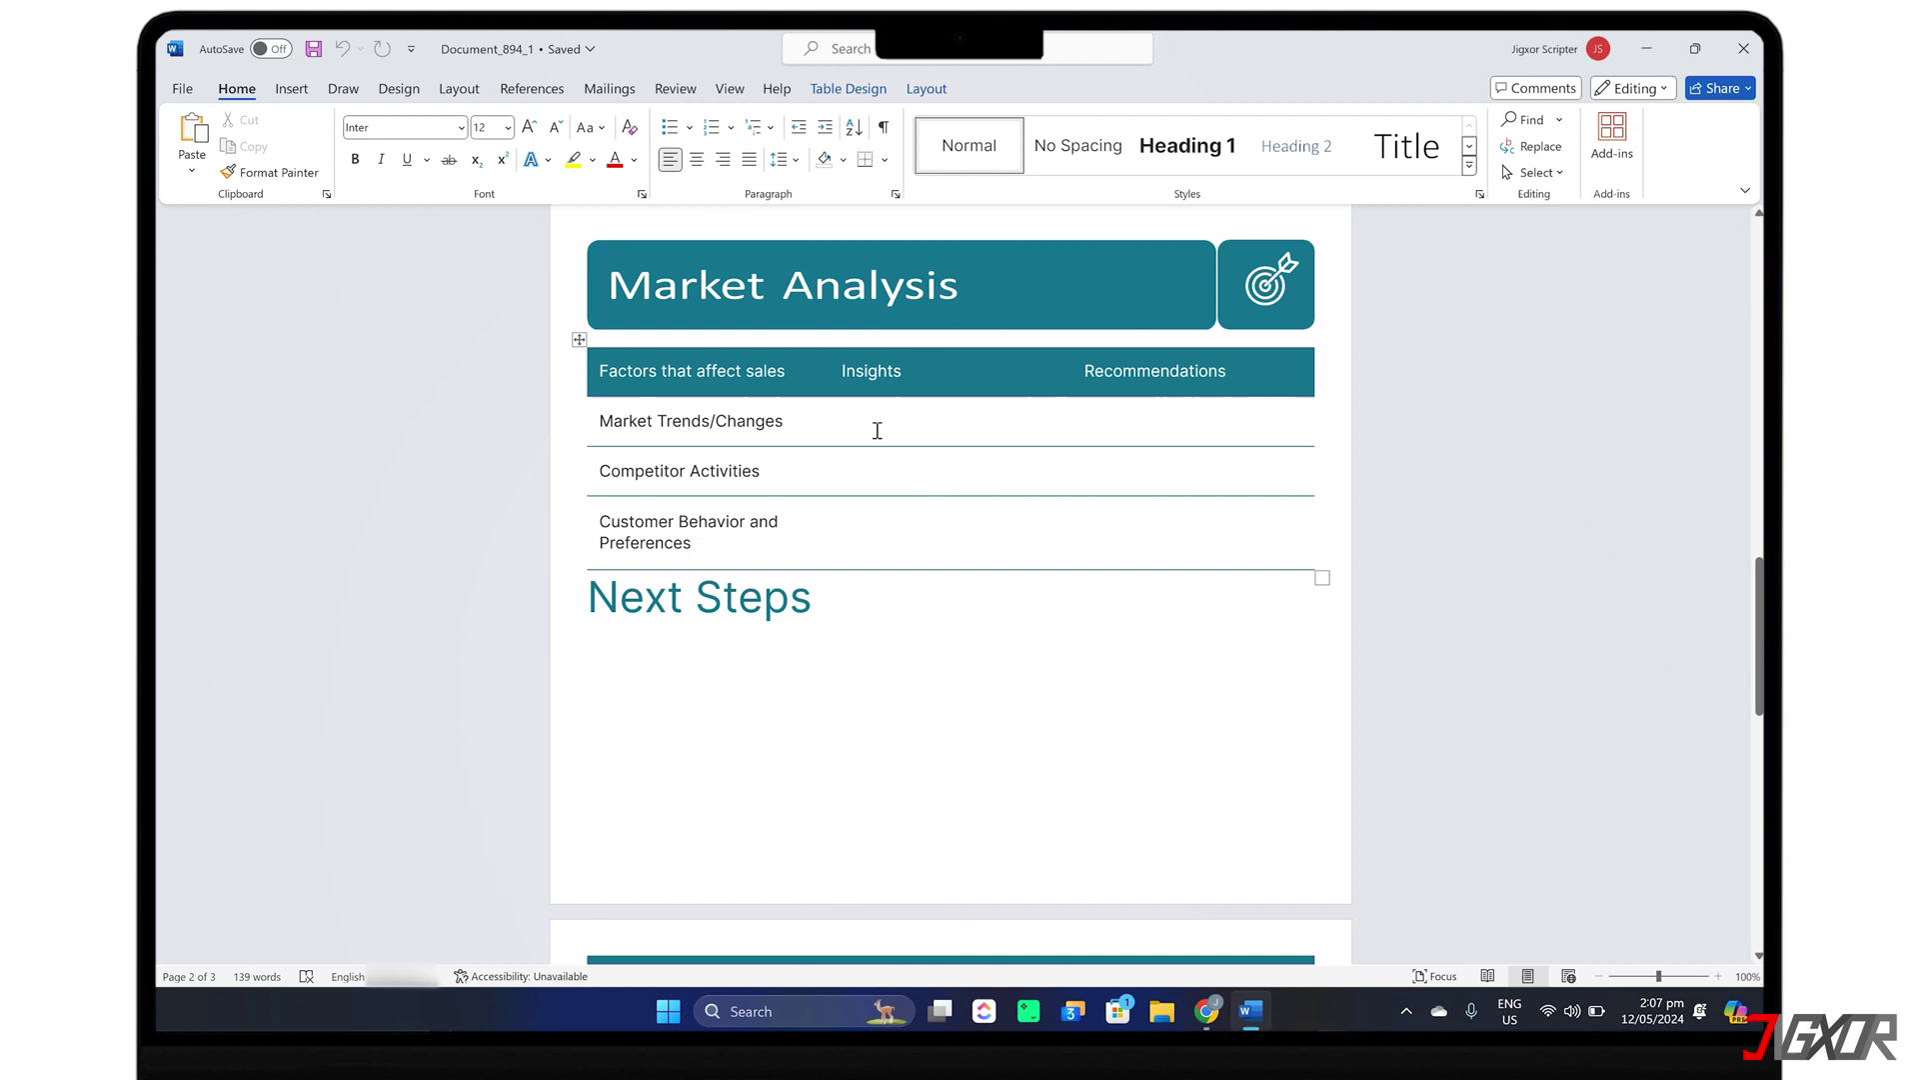
pyautogui.click(872, 426)
pyautogui.click(294, 92)
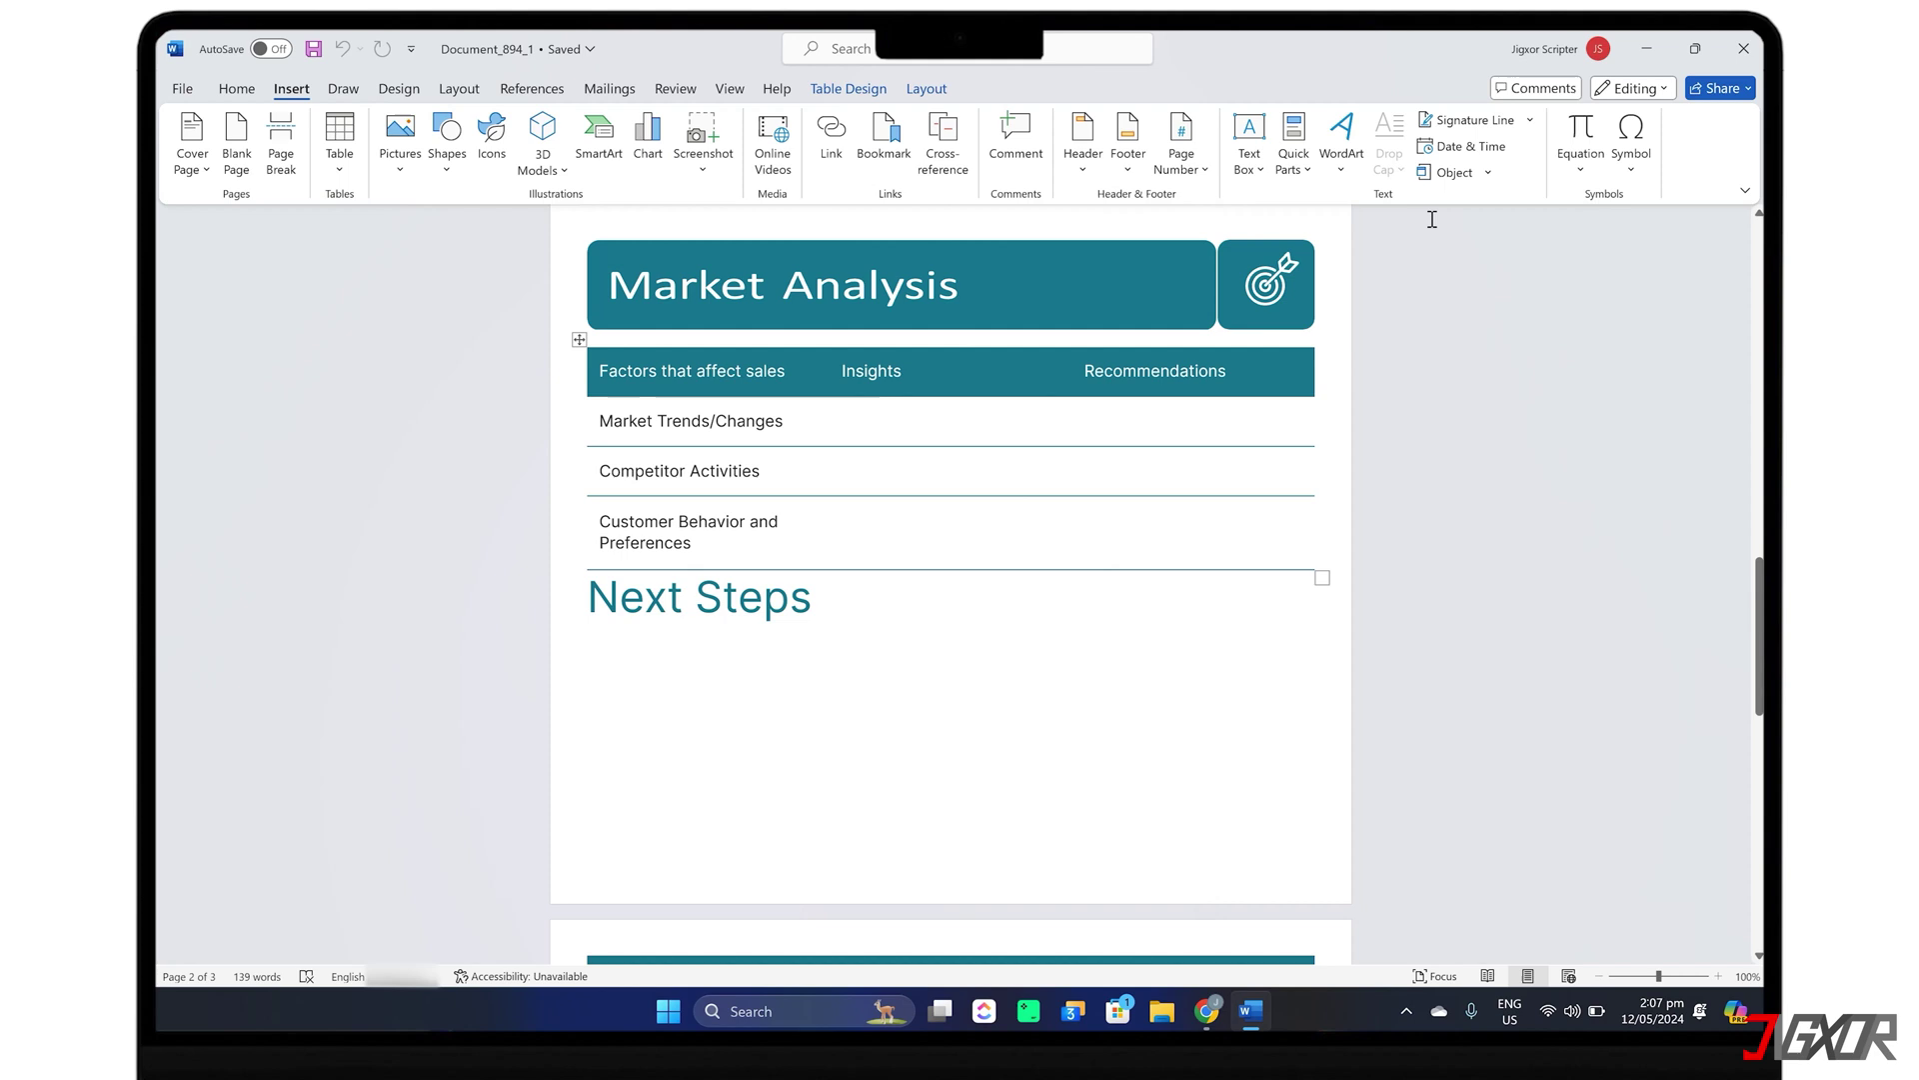
pyautogui.click(1455, 172)
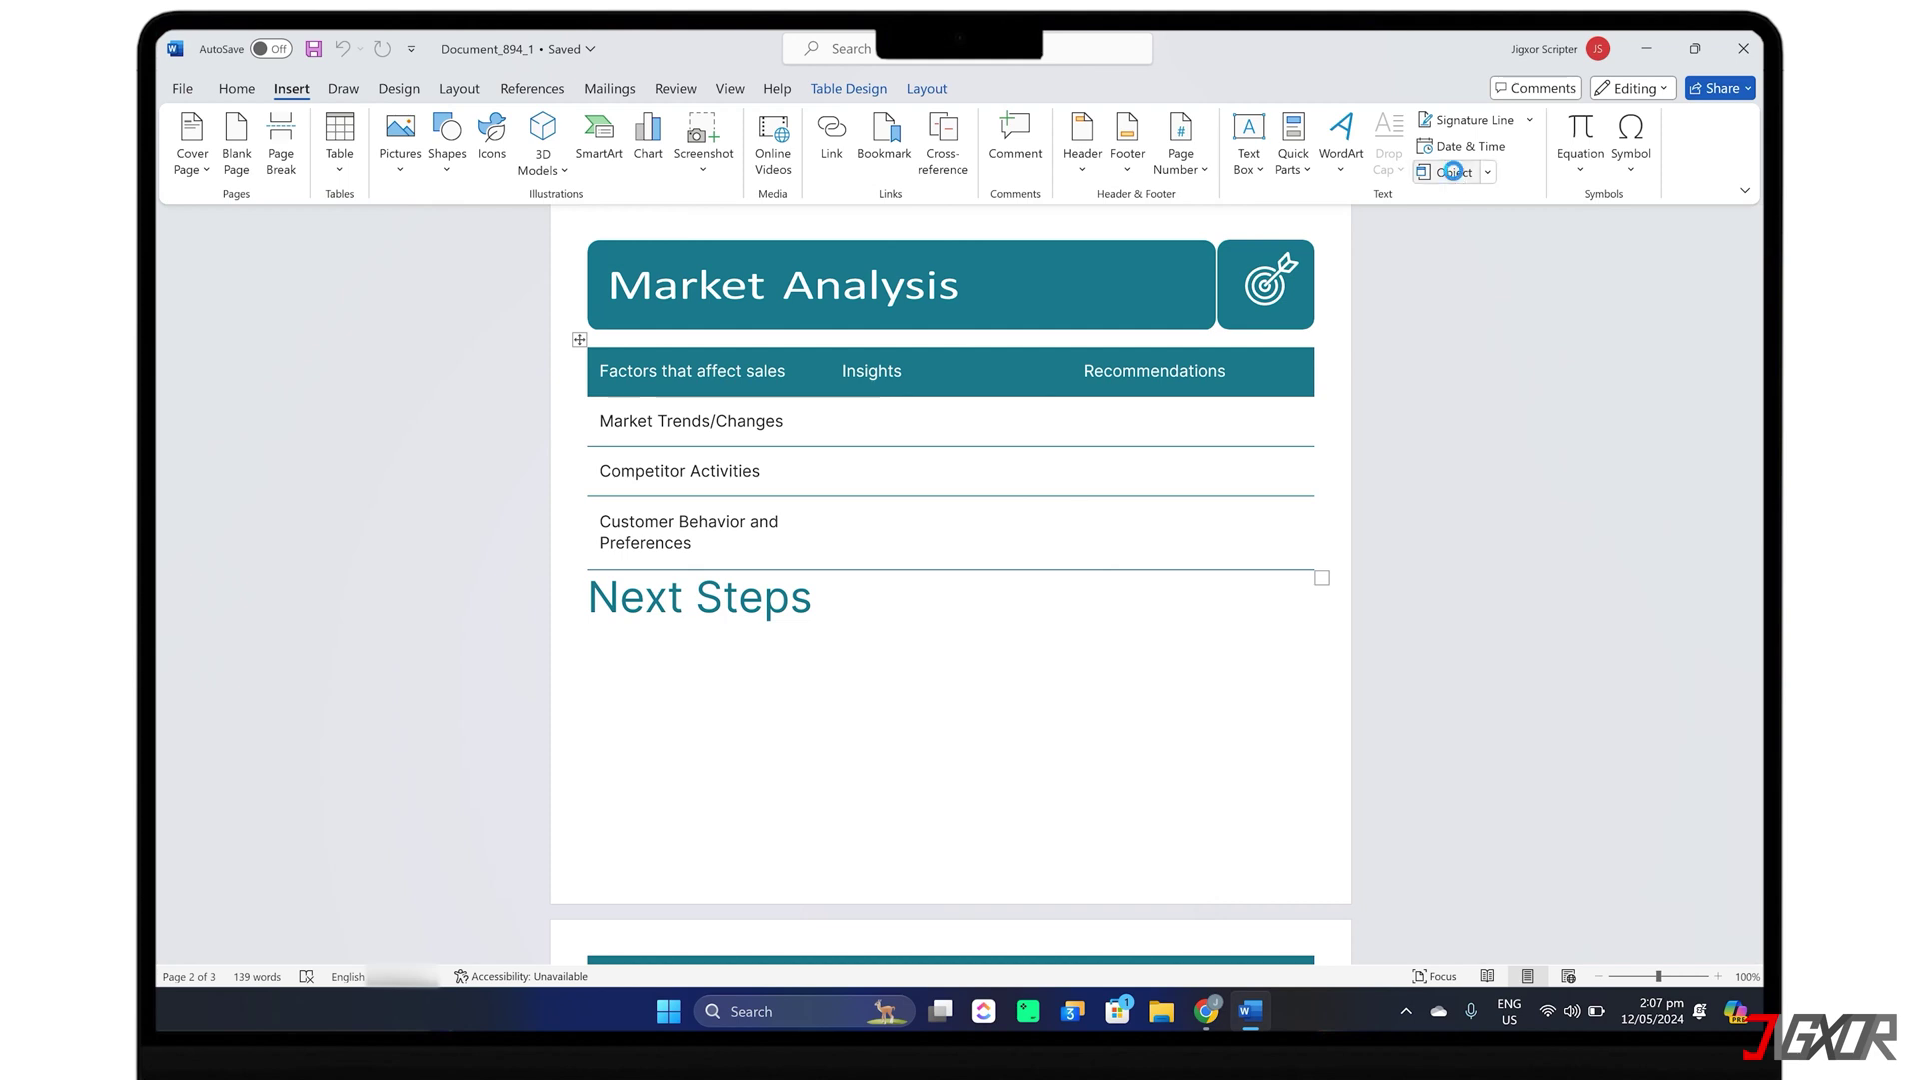
pyautogui.click(830, 344)
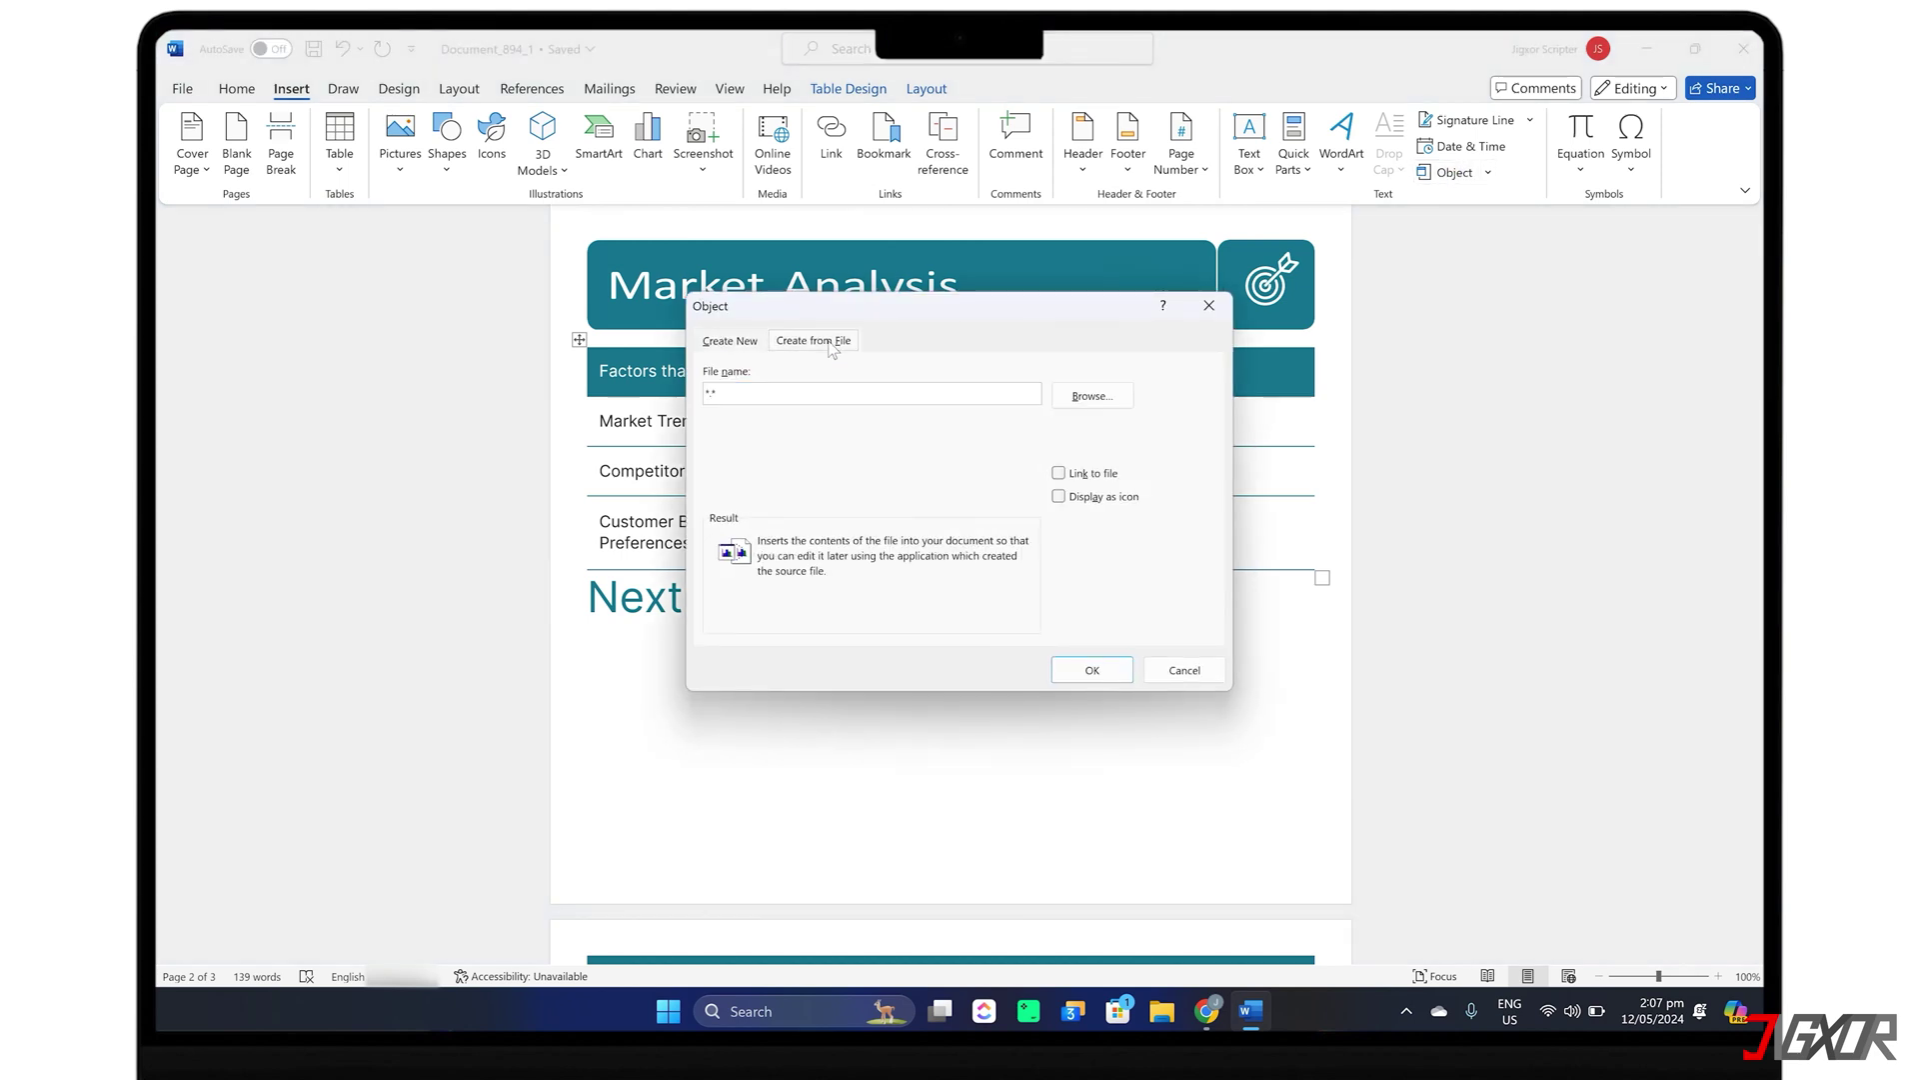
pyautogui.click(1089, 398)
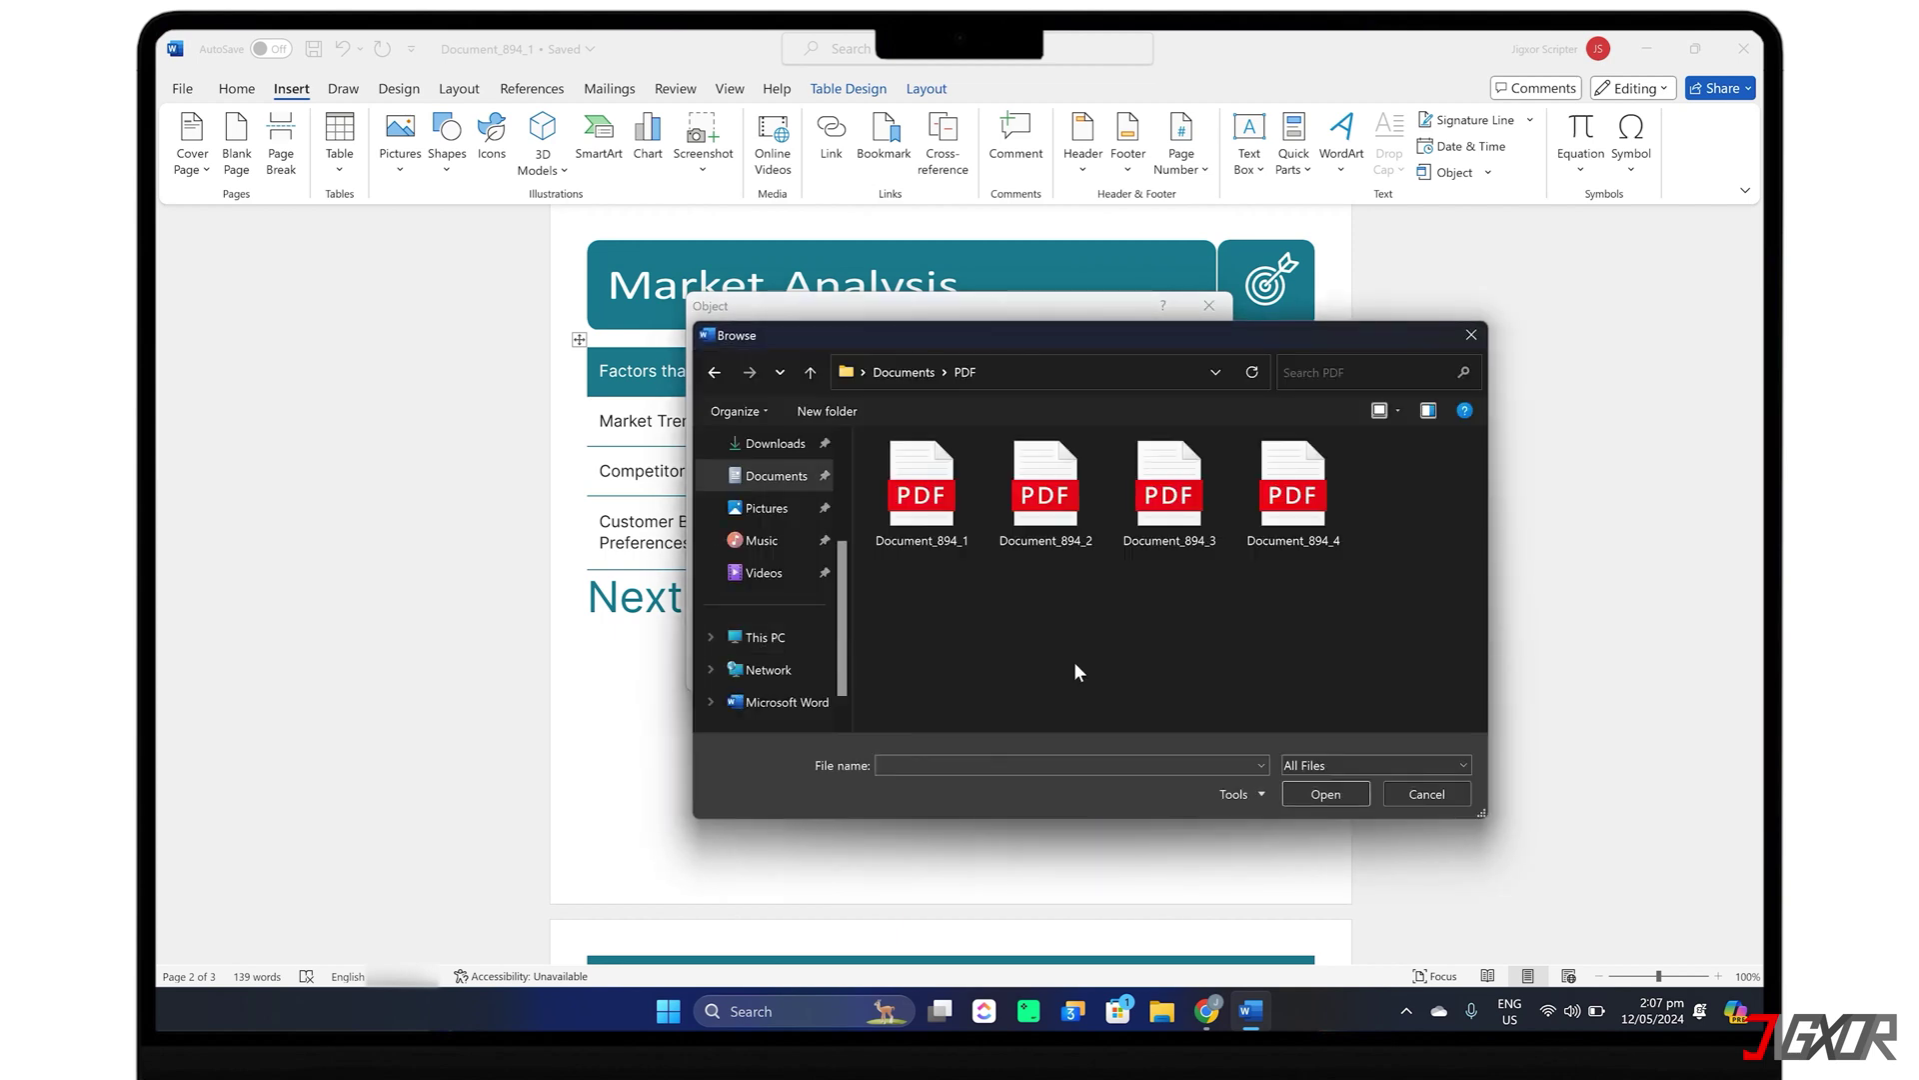
pyautogui.doubleClick(1161, 490)
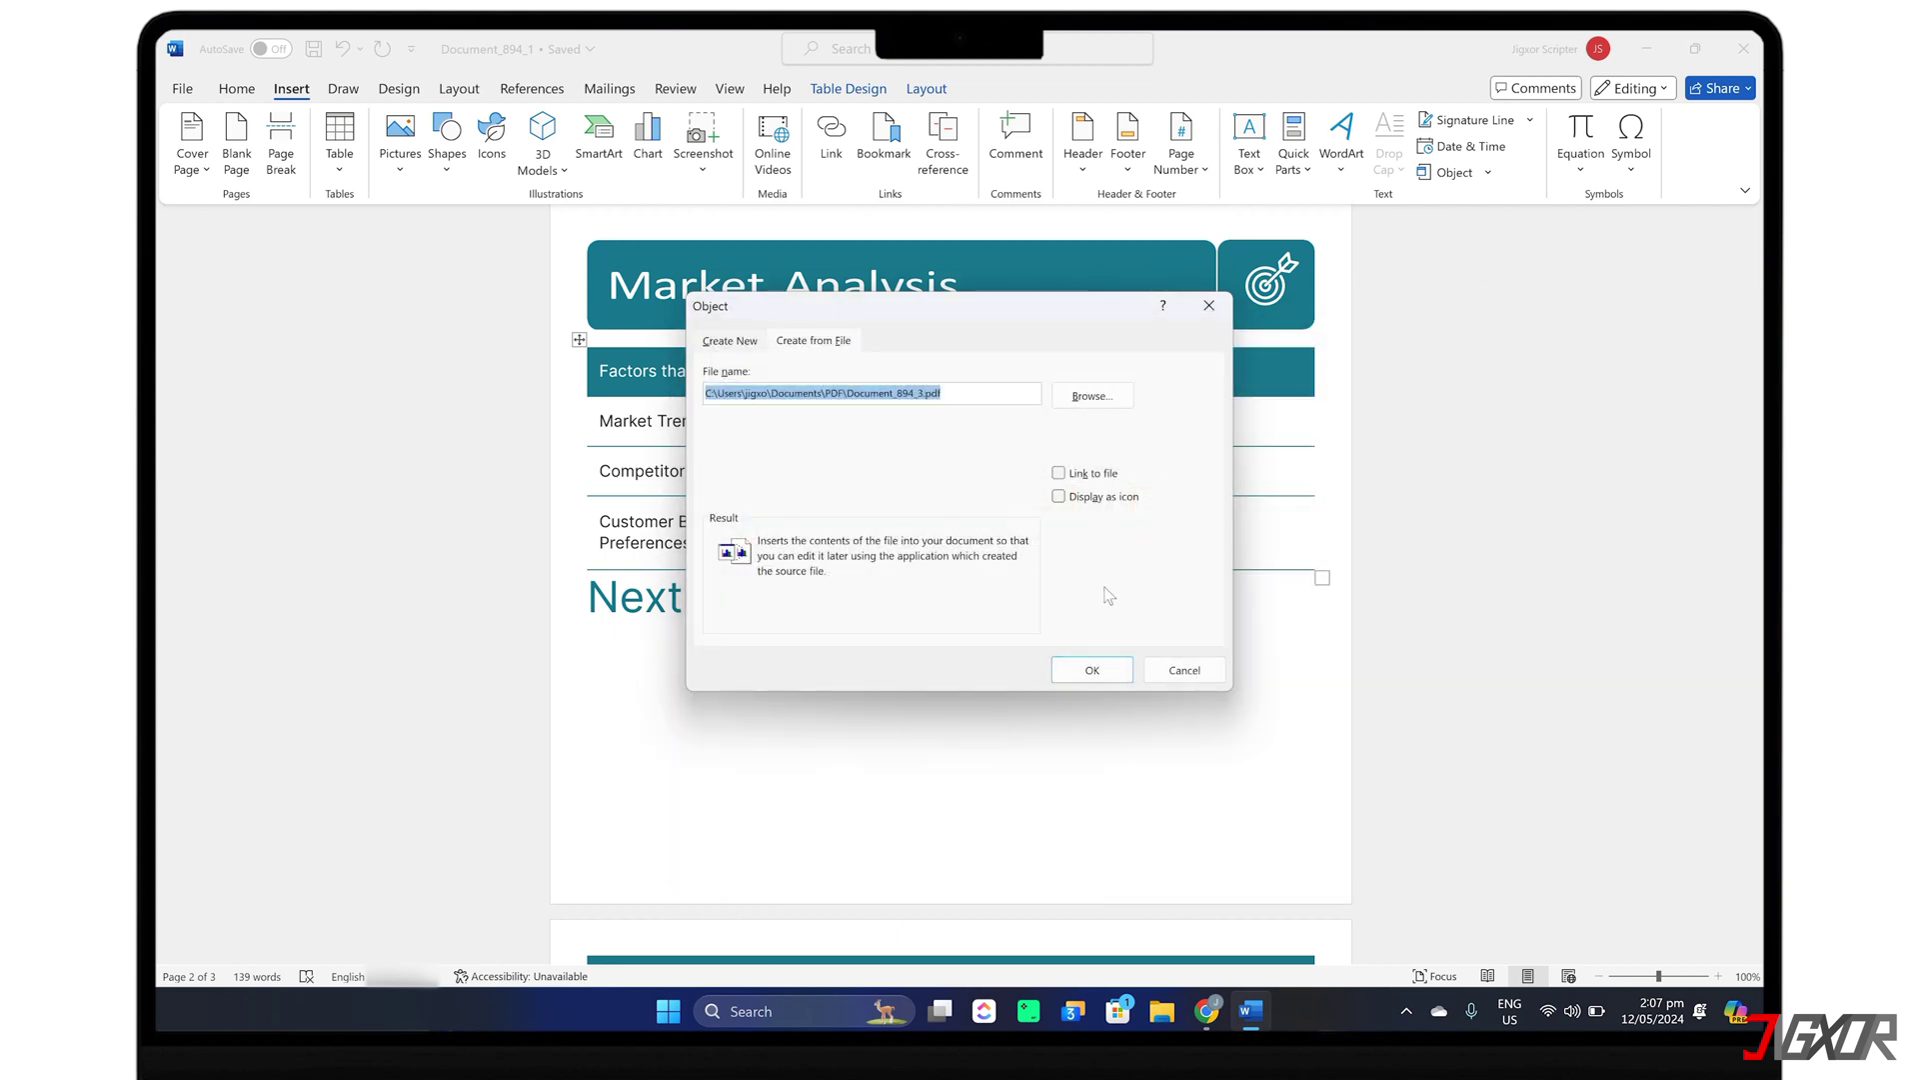
pyautogui.click(1089, 669)
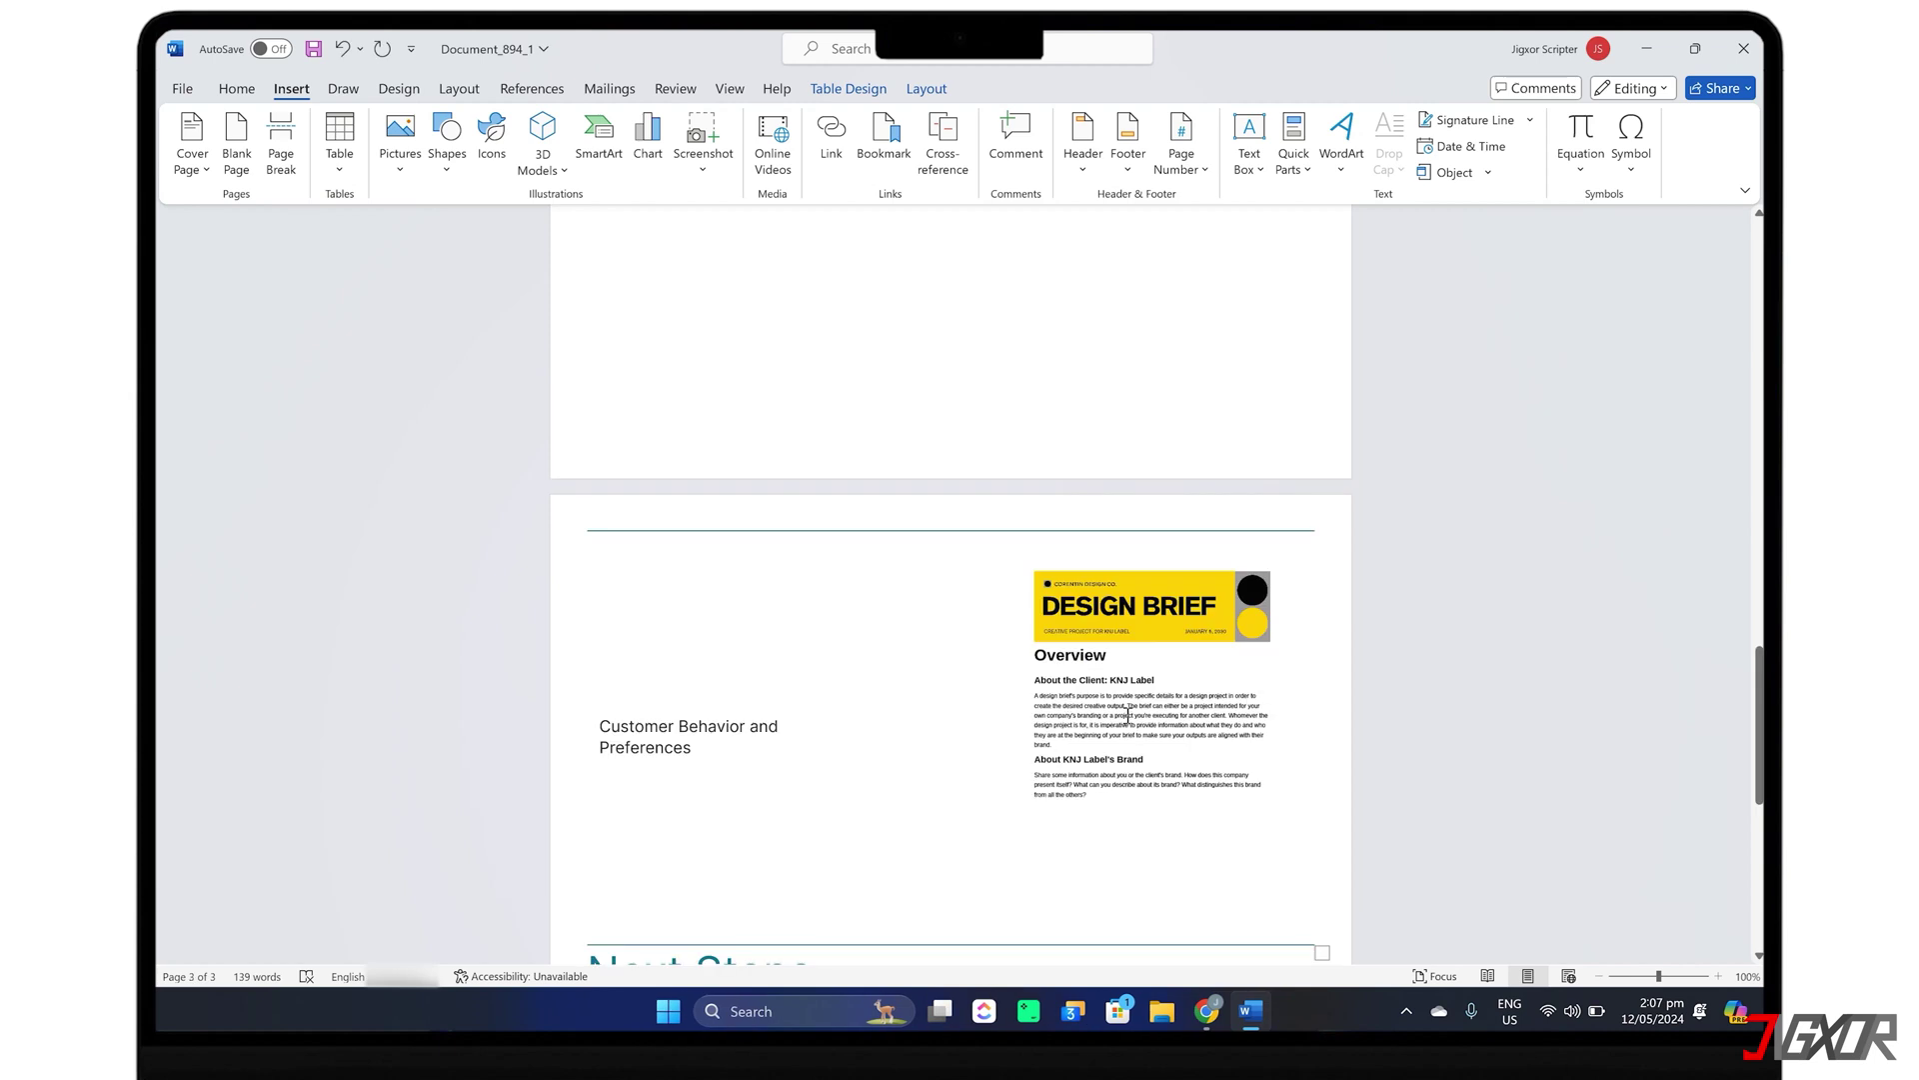
# Step: Shrink the Design Brief object to a small thumbnail and give it a thin black border
pyautogui.click(1130, 717)
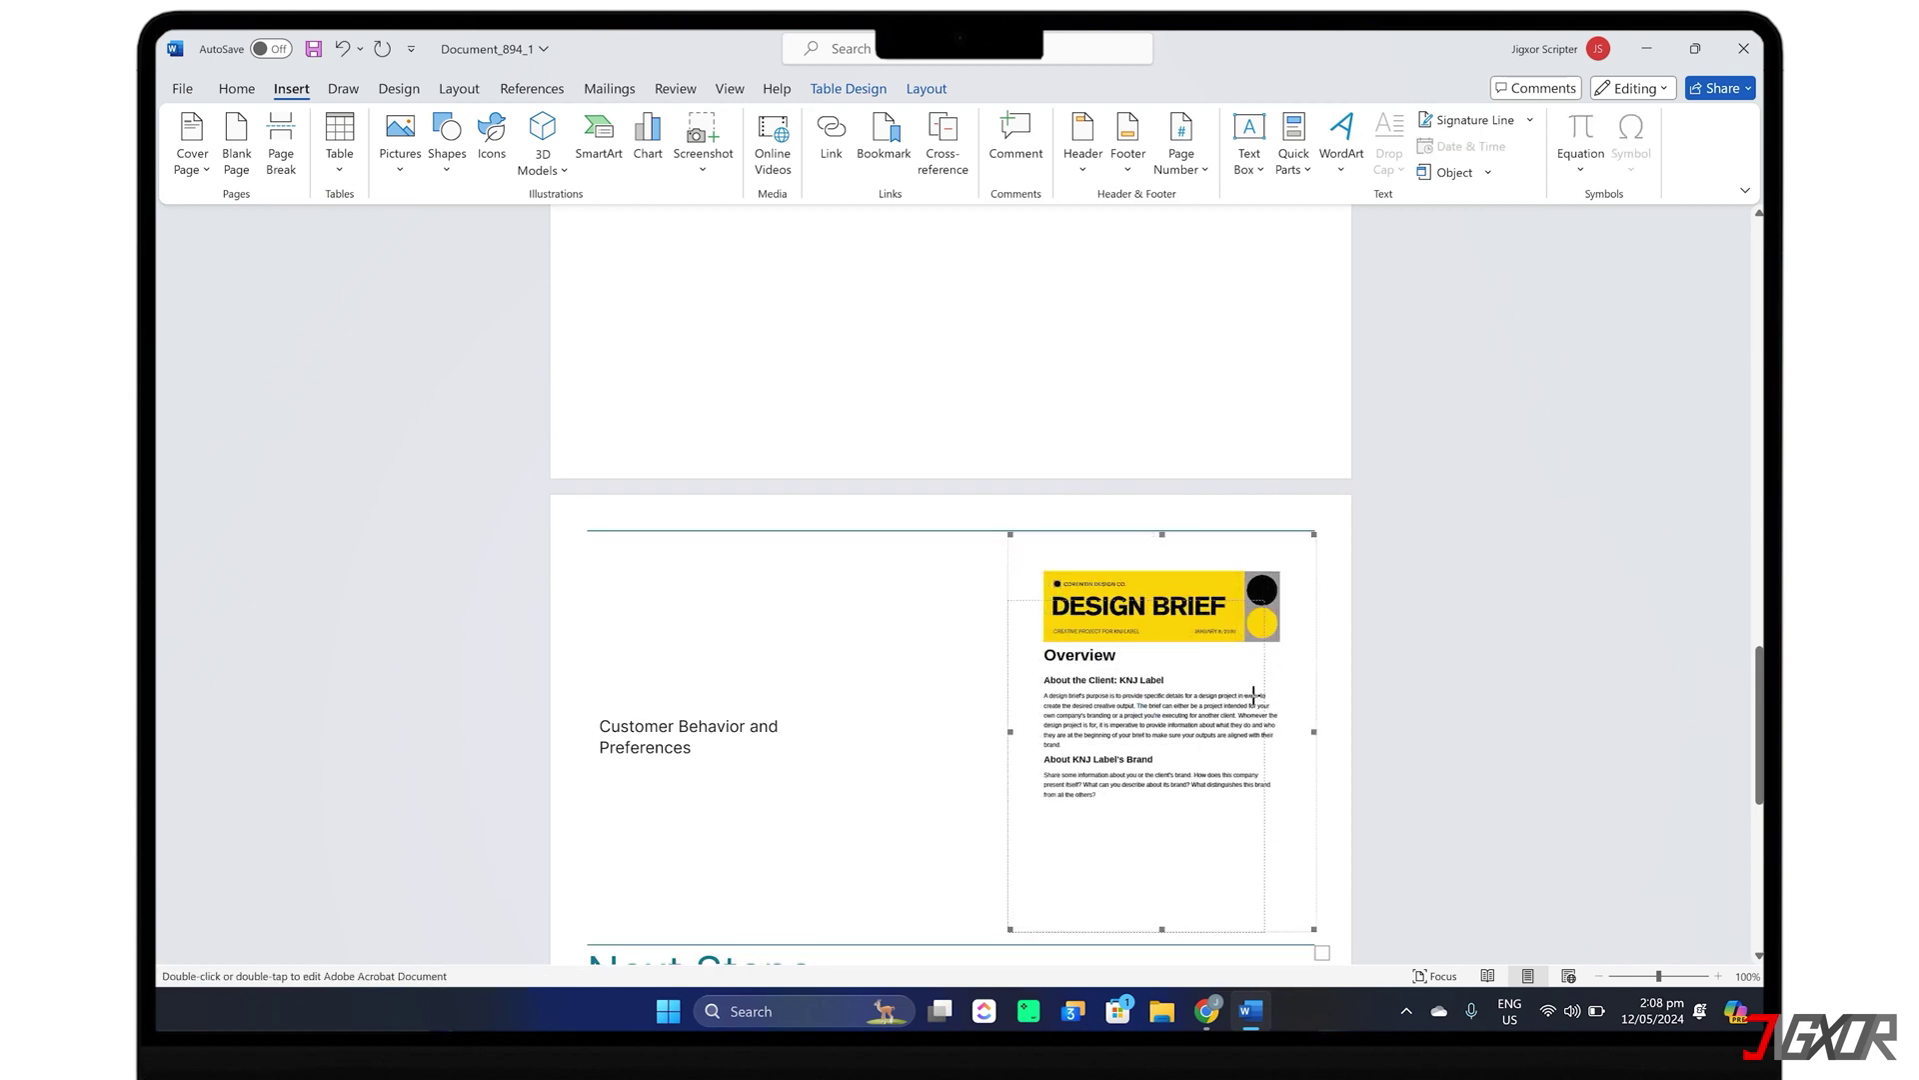
pyautogui.moveTo(1315, 929); pyautogui.dragTo(1142, 705)
pyautogui.rightClick(1103, 626)
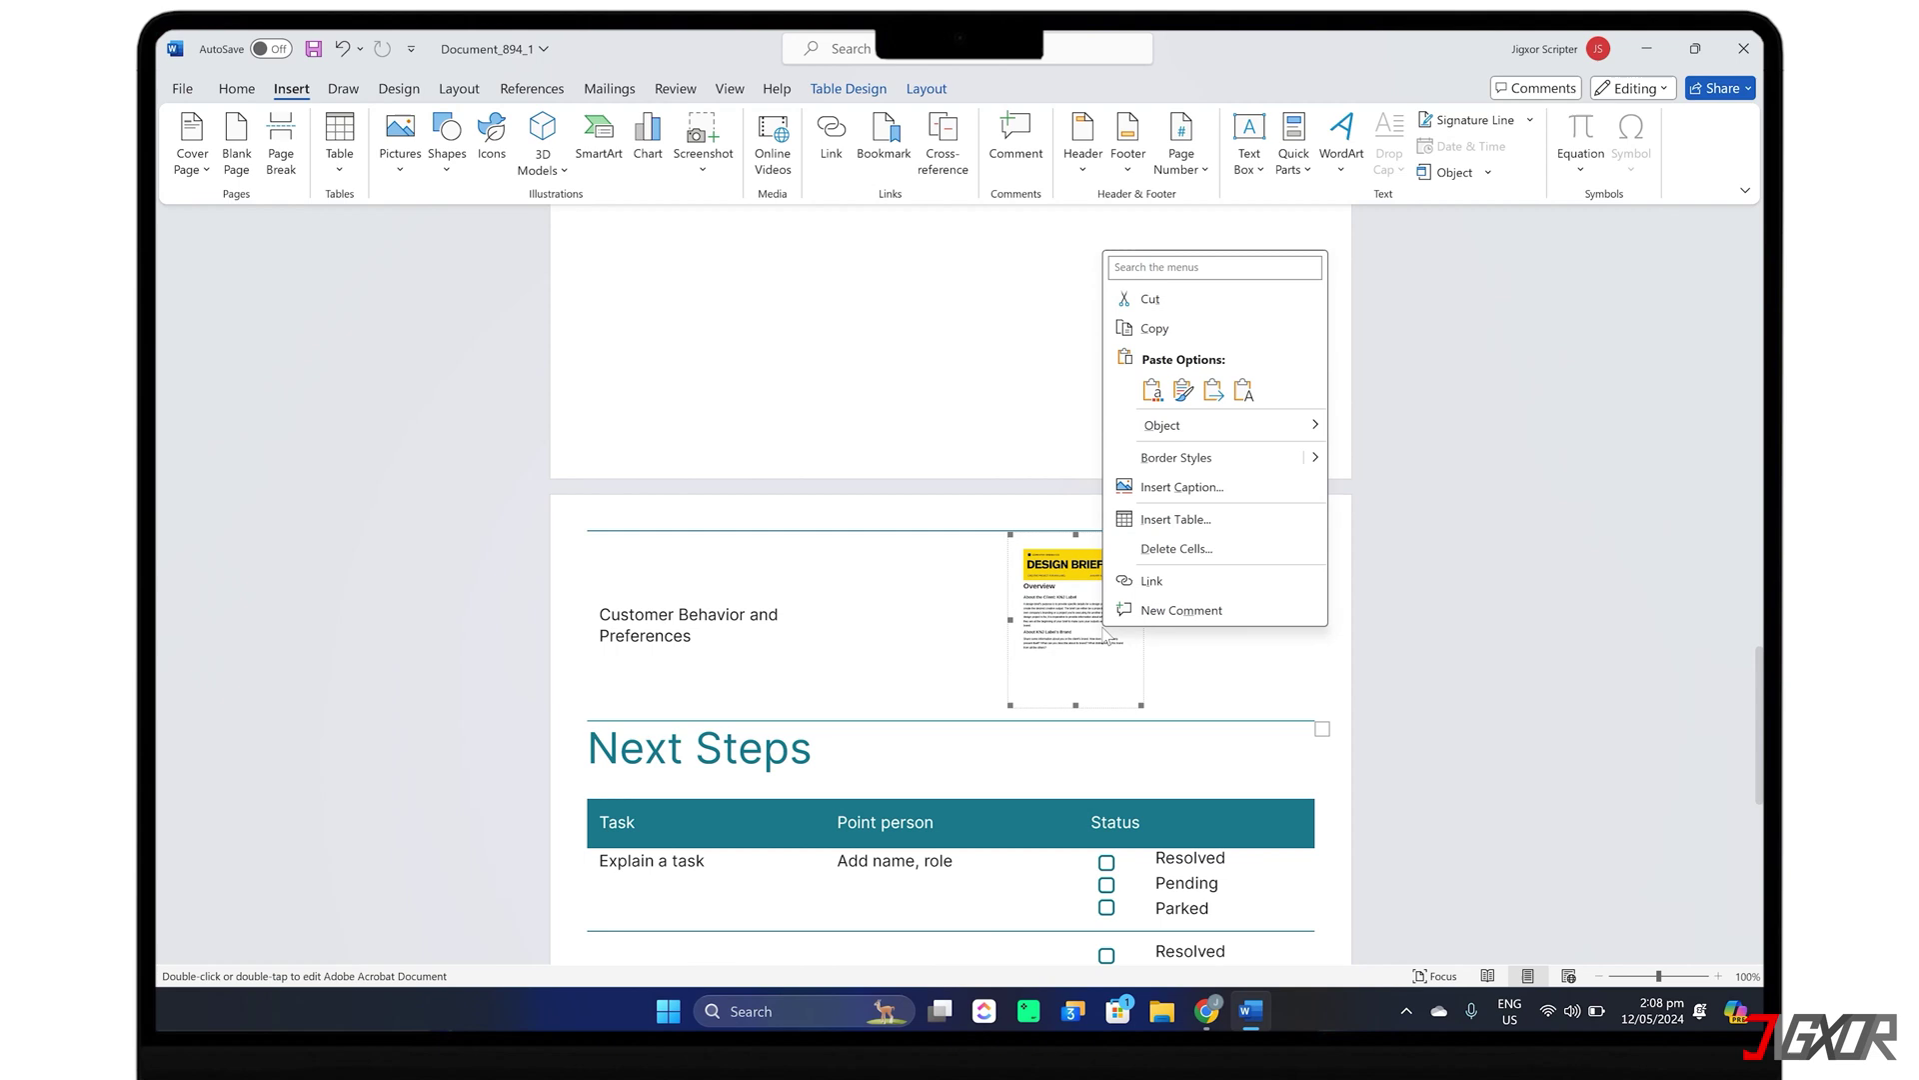
pyautogui.moveTo(1317, 460)
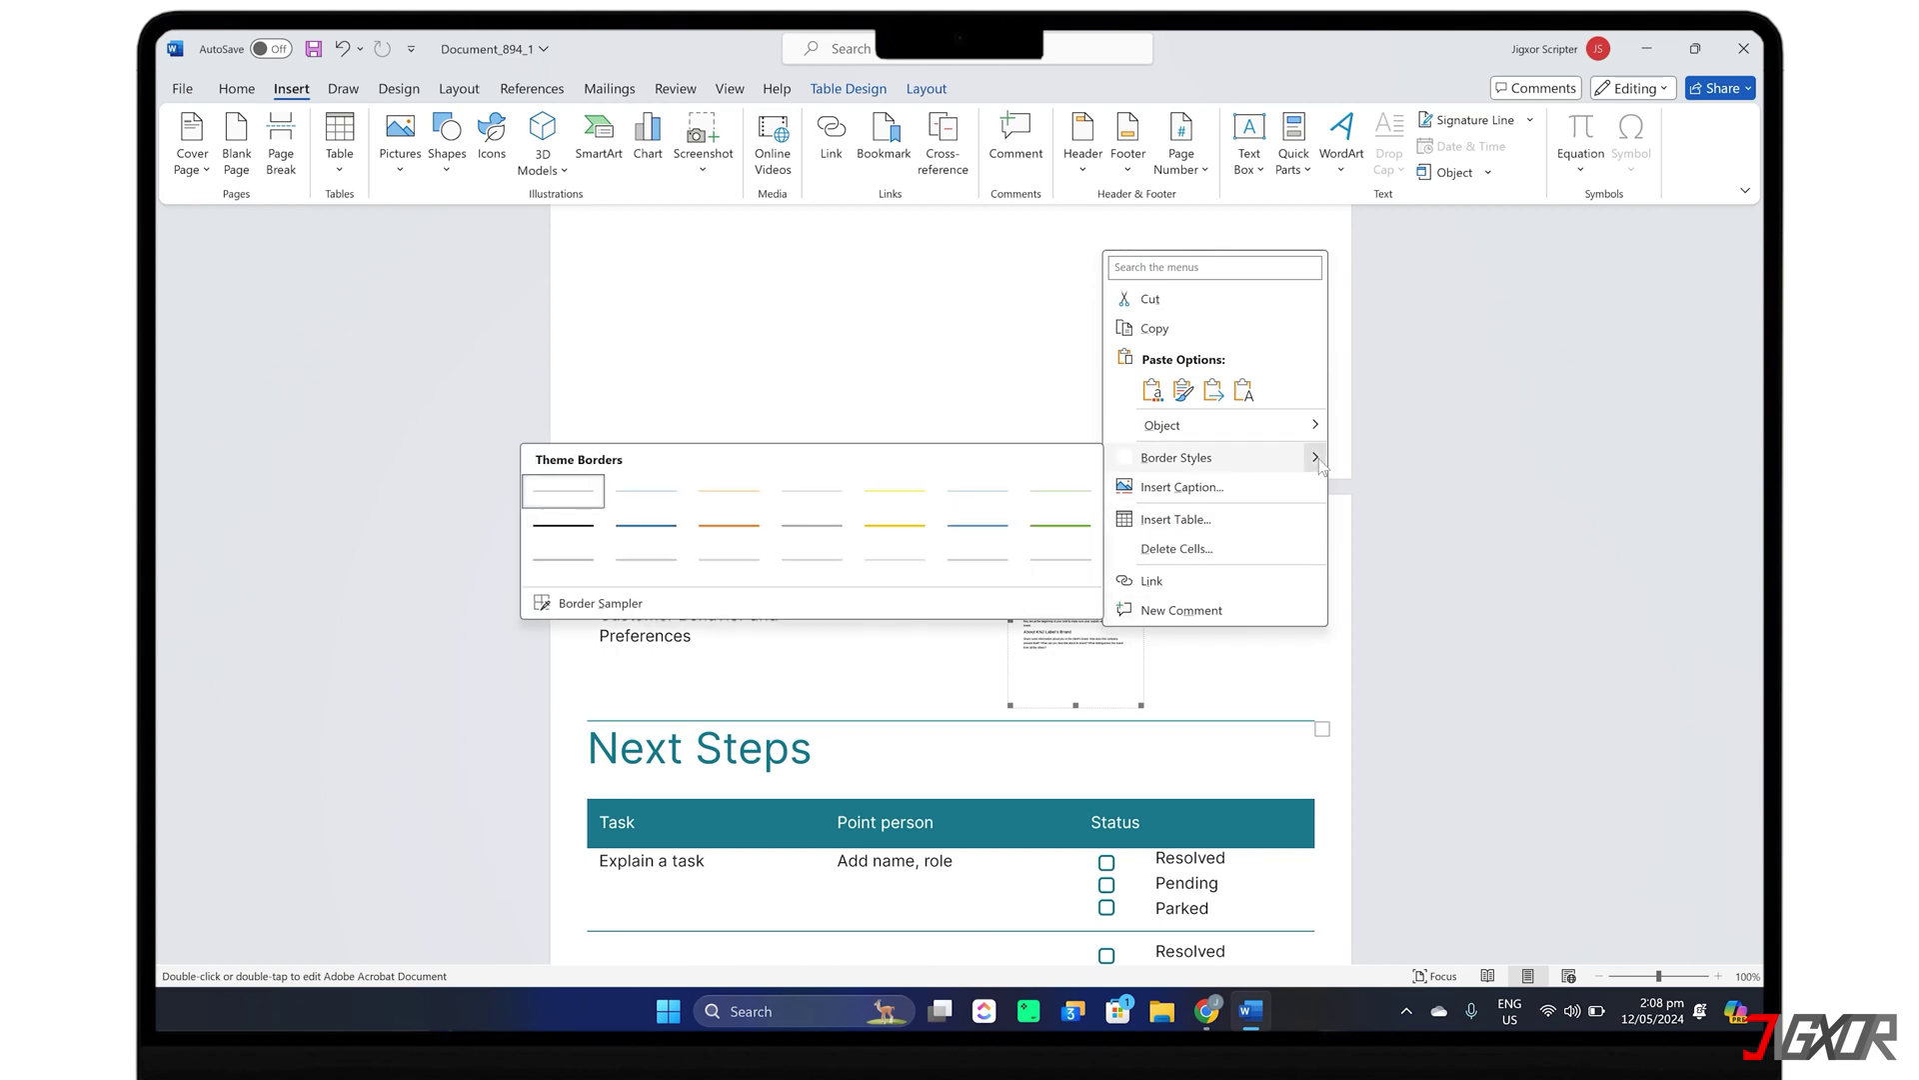
pyautogui.click(571, 530)
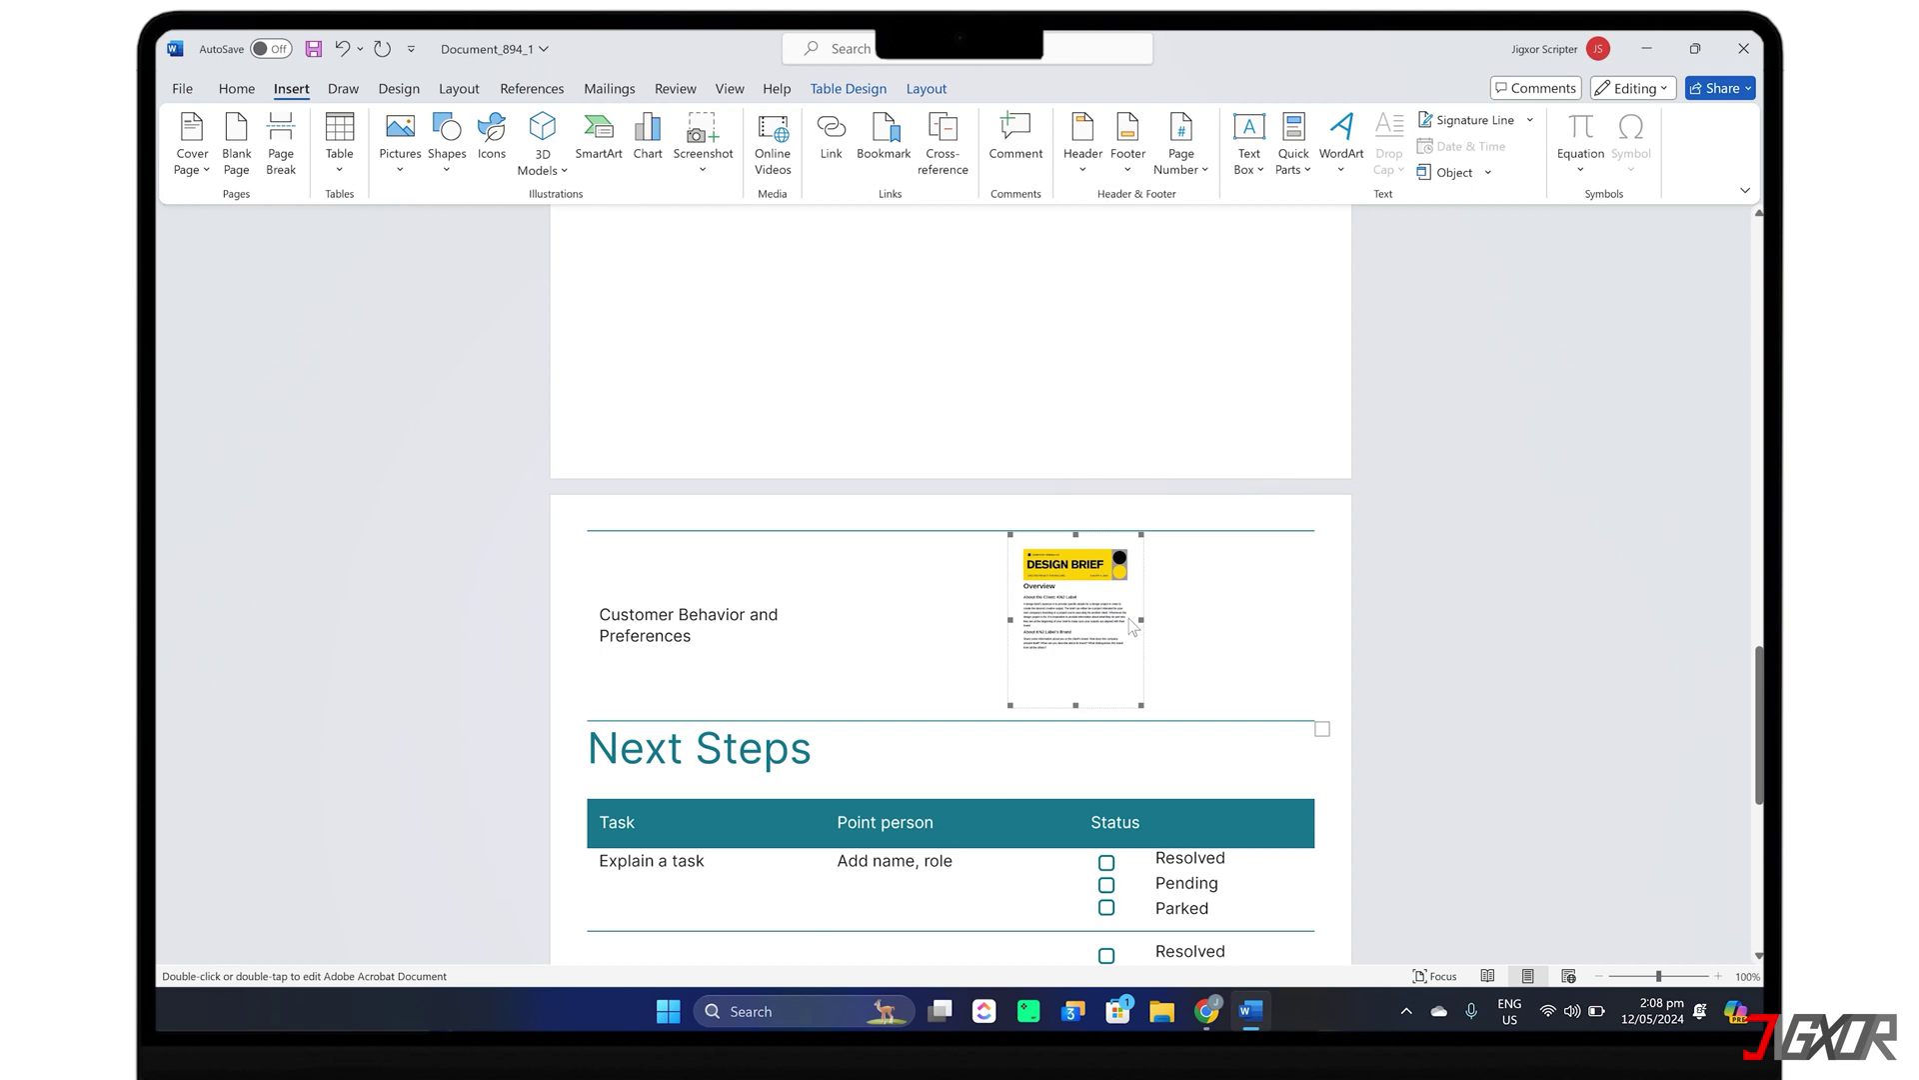
# Step: Convert the embedded Design Brief PDF to display as an Acrobat Document icon
pyautogui.rightClick(1068, 606)
pyautogui.moveTo(1142, 783)
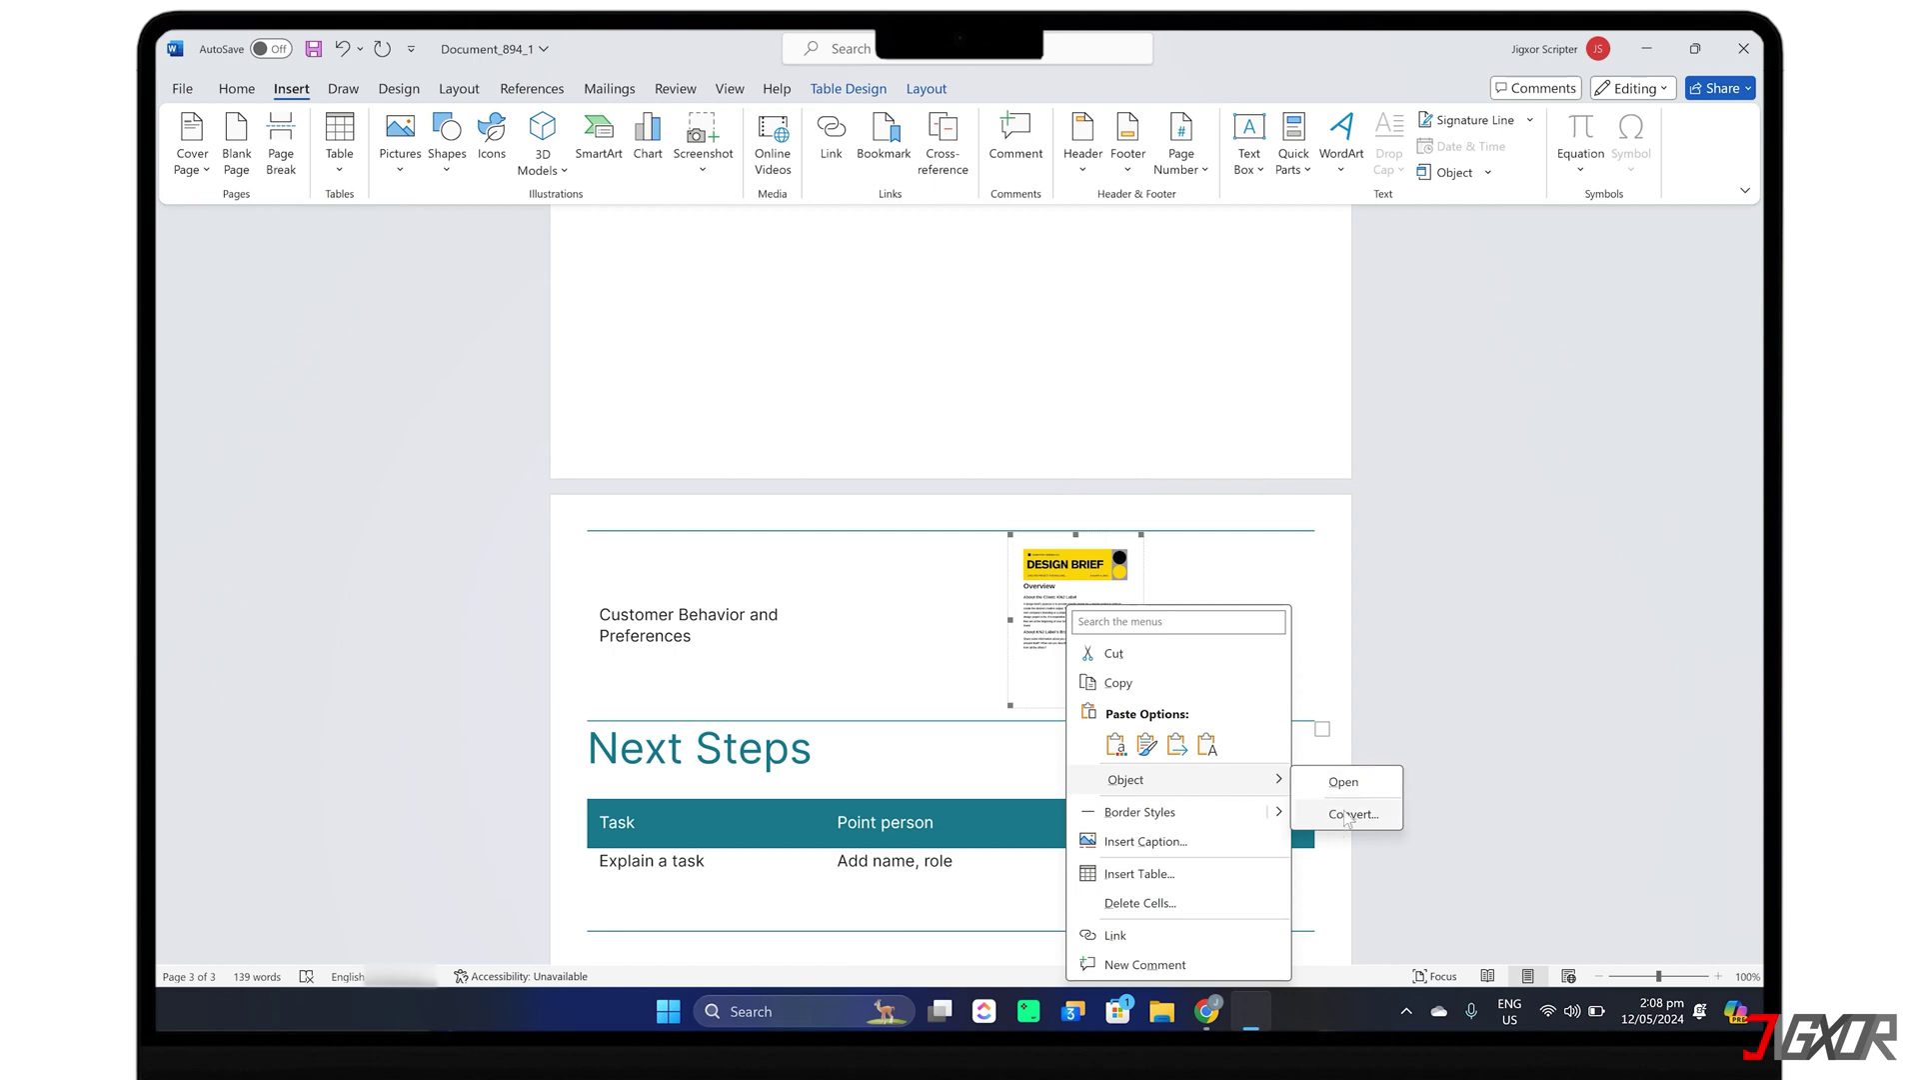
pyautogui.click(1346, 815)
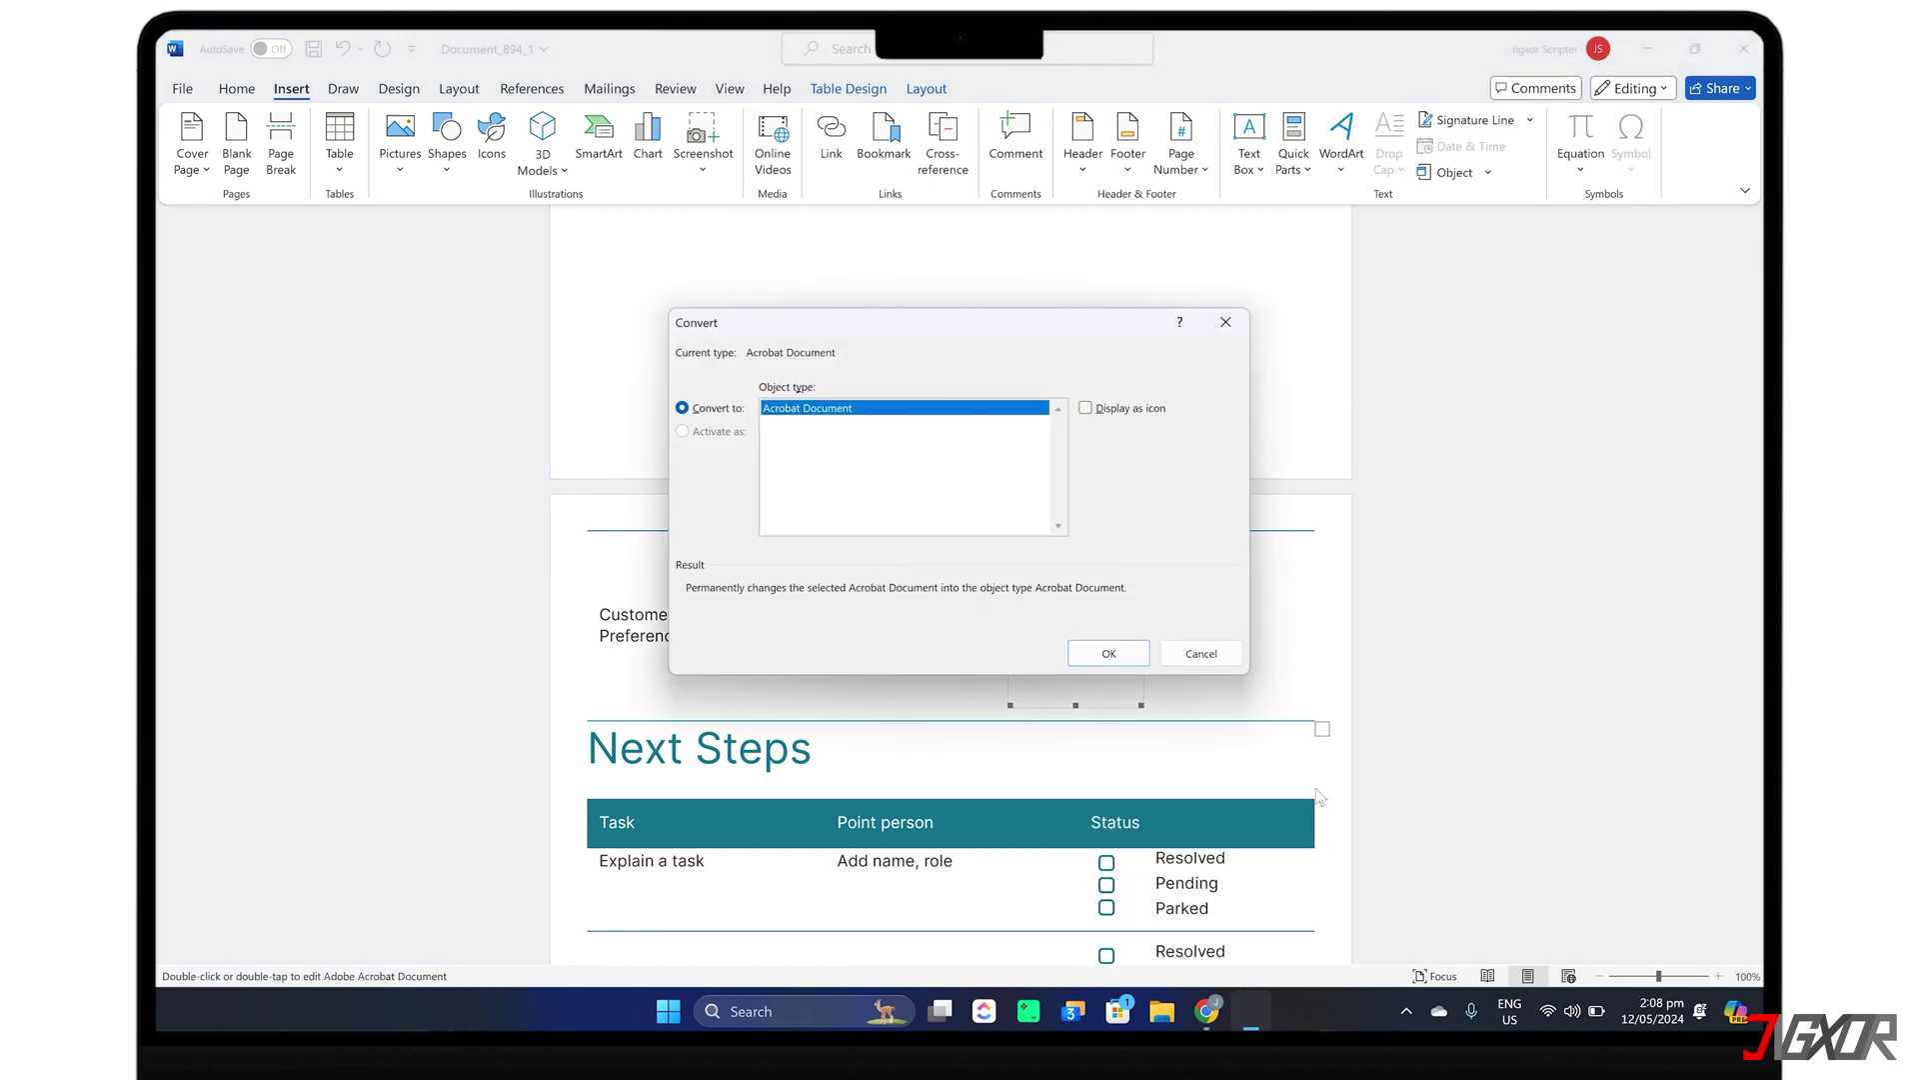
pyautogui.click(1086, 408)
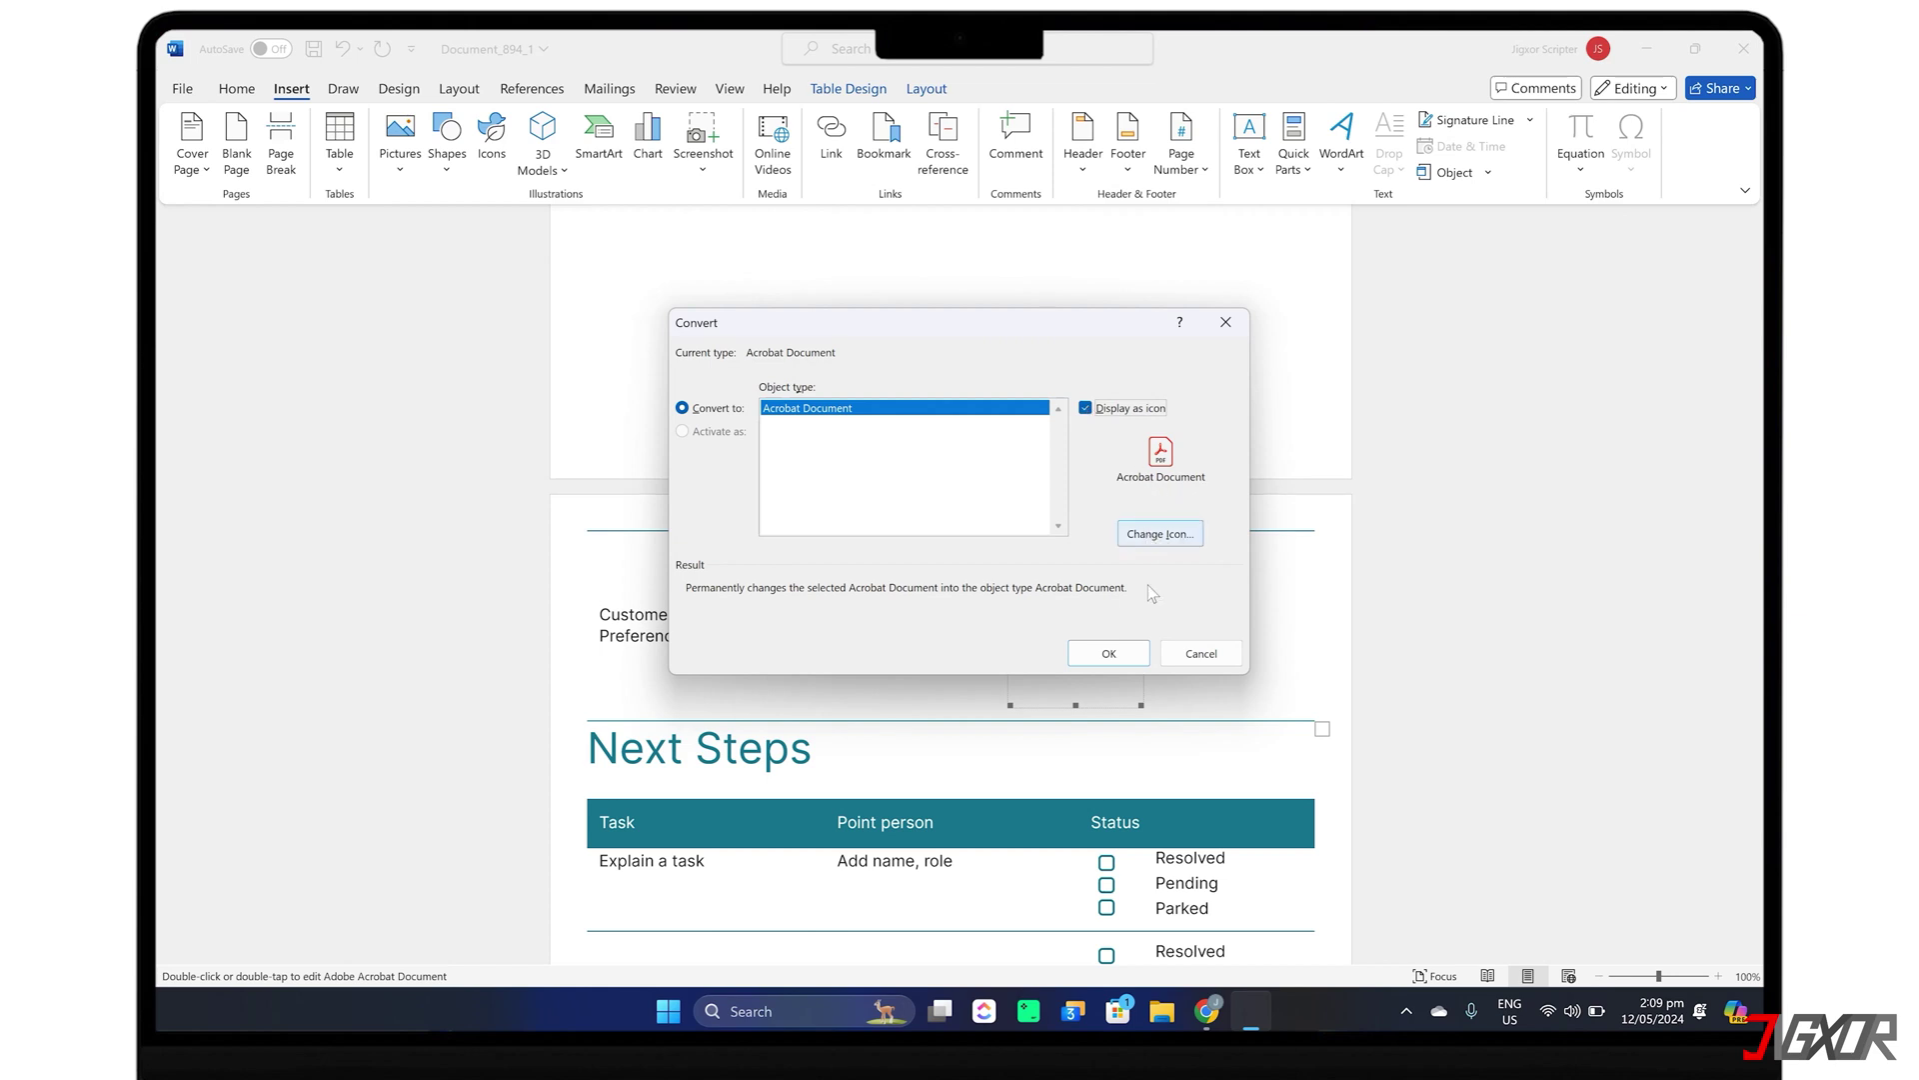
pyautogui.click(1108, 652)
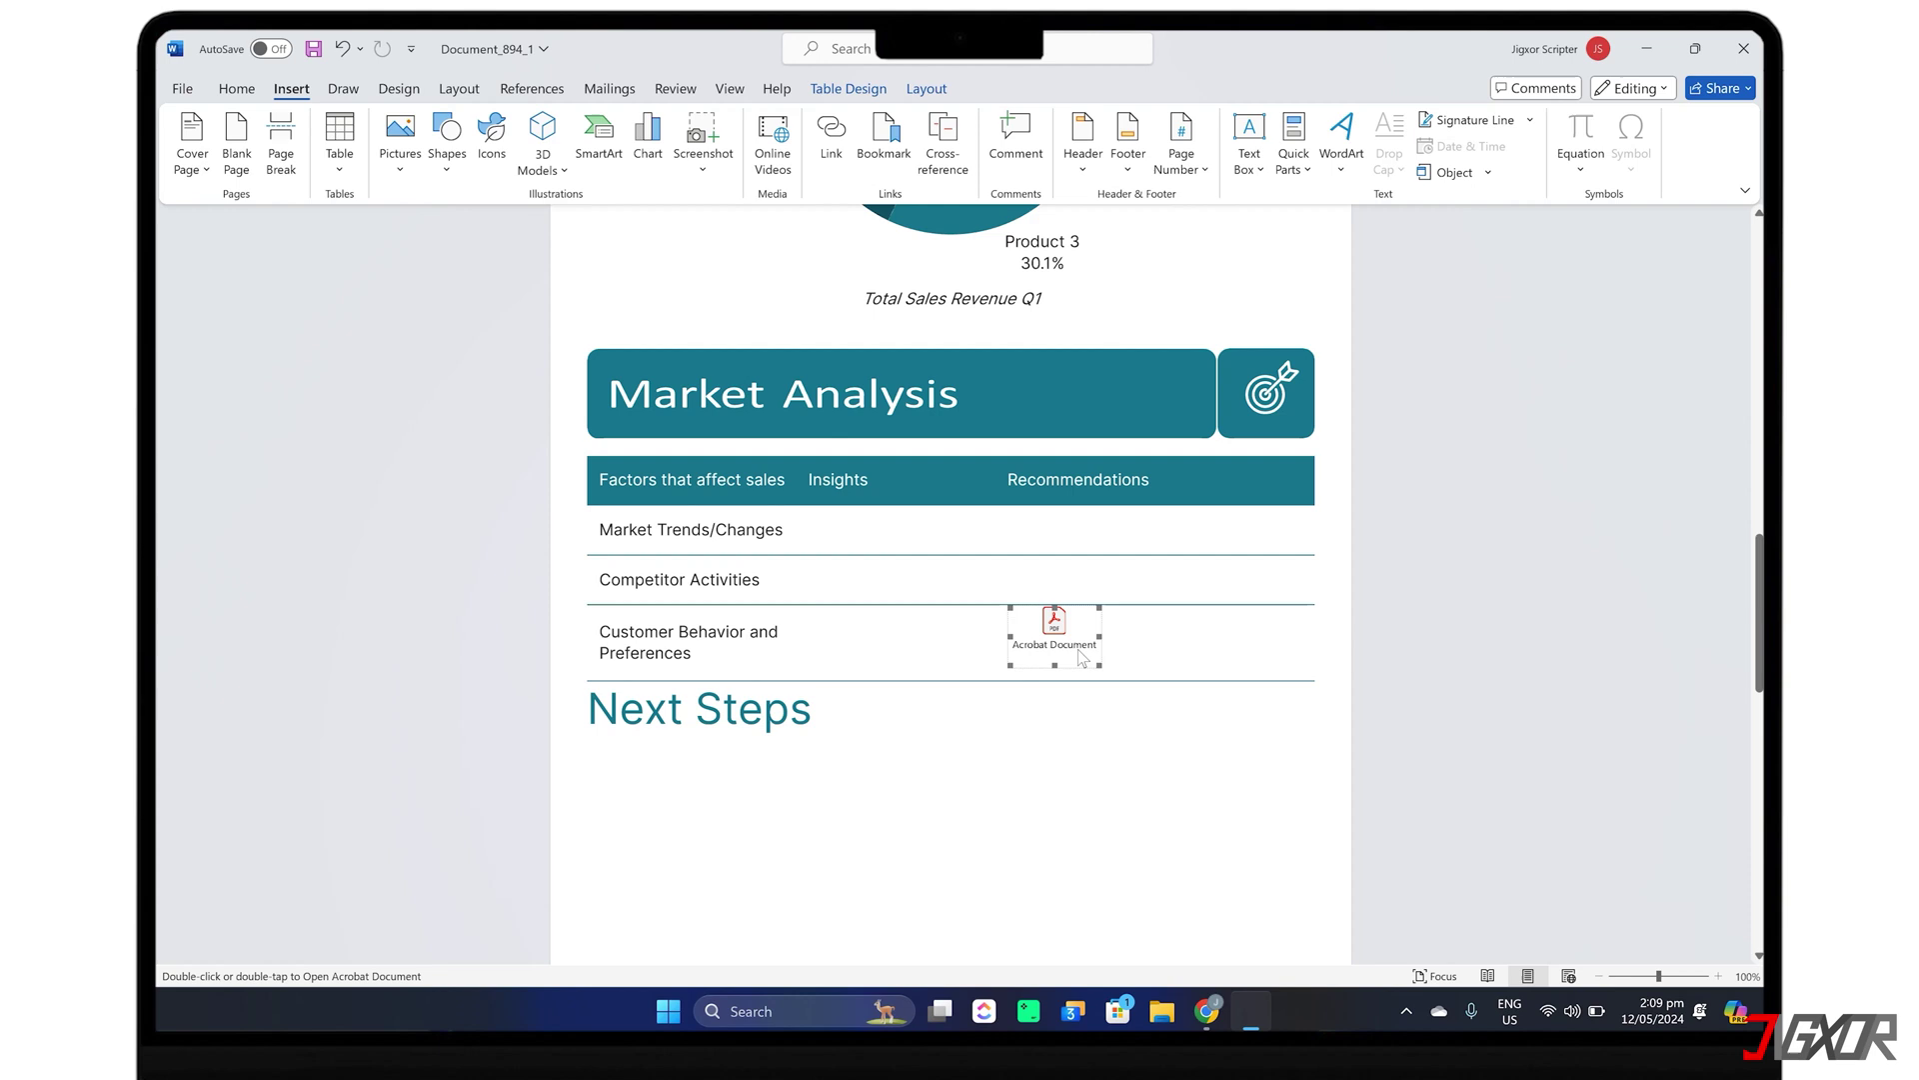
# Step: Open the embedded Design Brief in Acrobat and scroll through its pages
pyautogui.doubleClick(1054, 626)
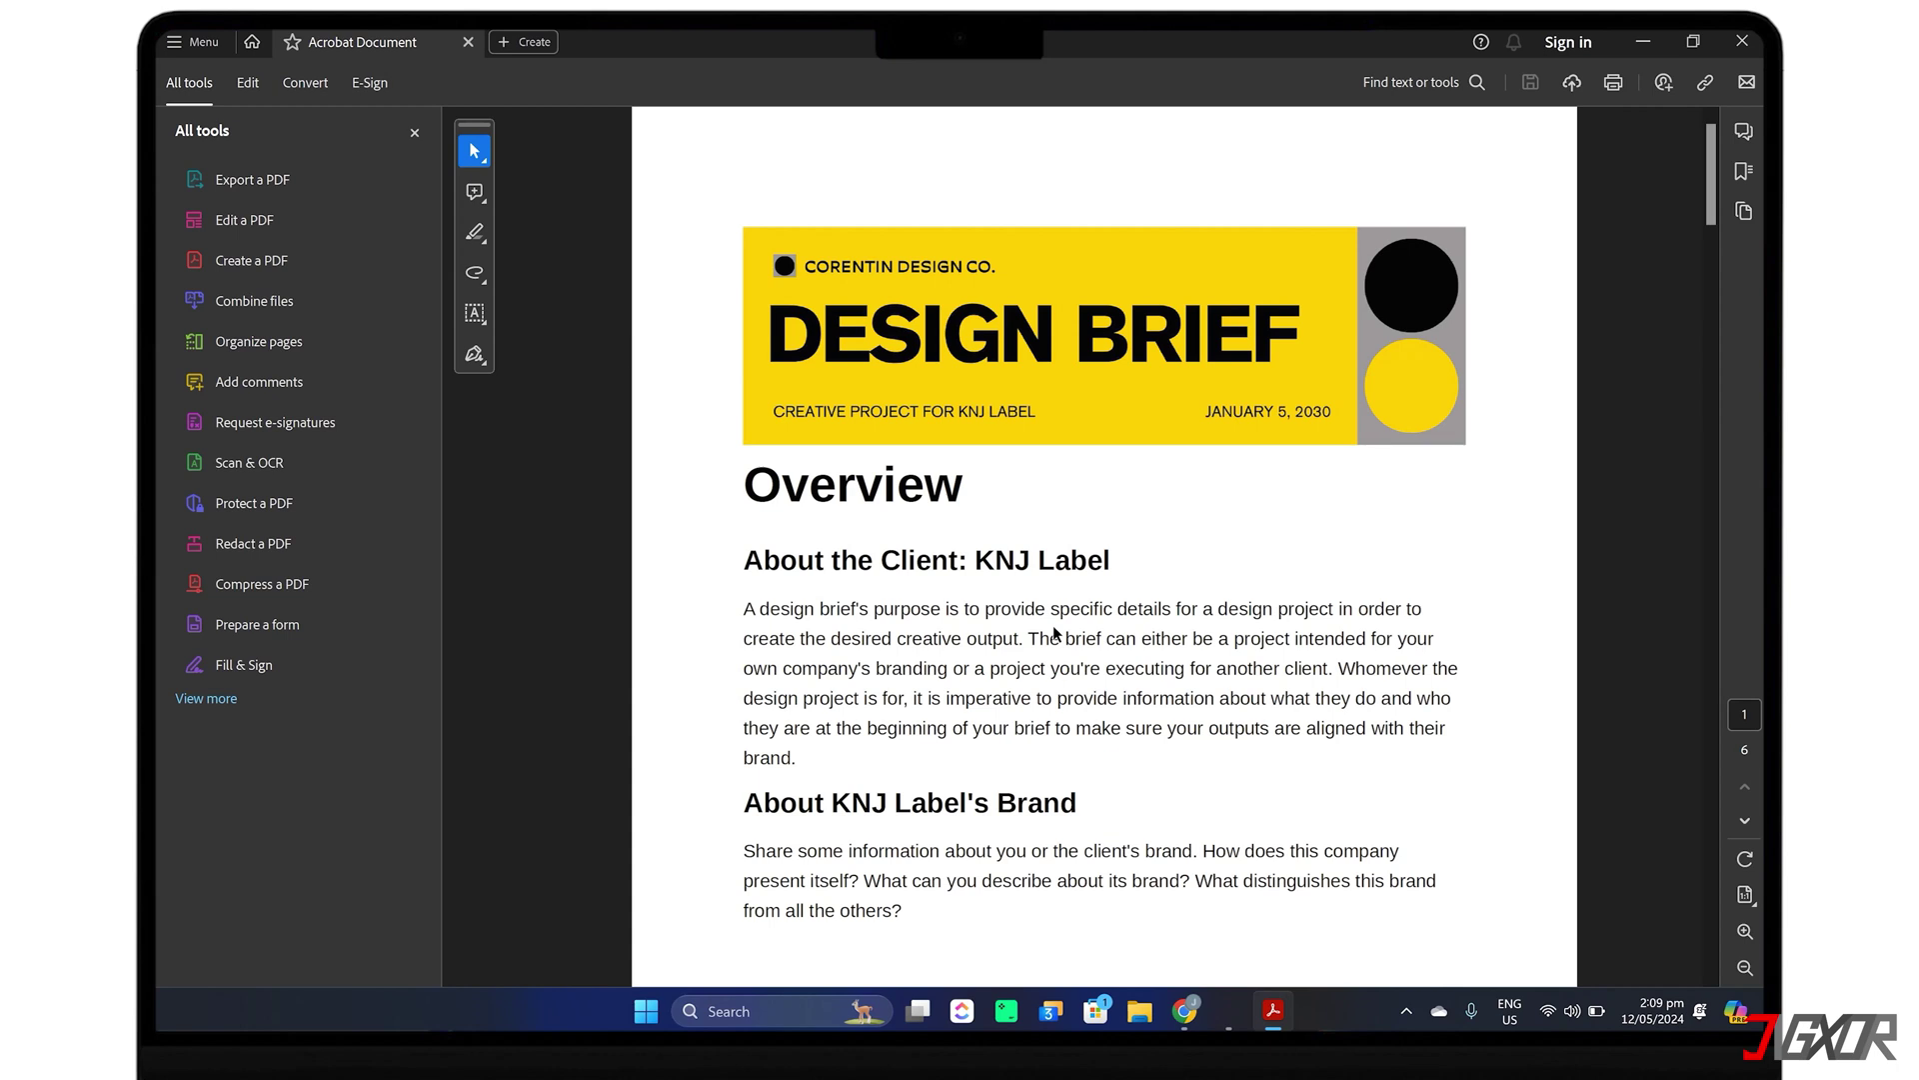
pyautogui.scroll(-5, 1304, 656)
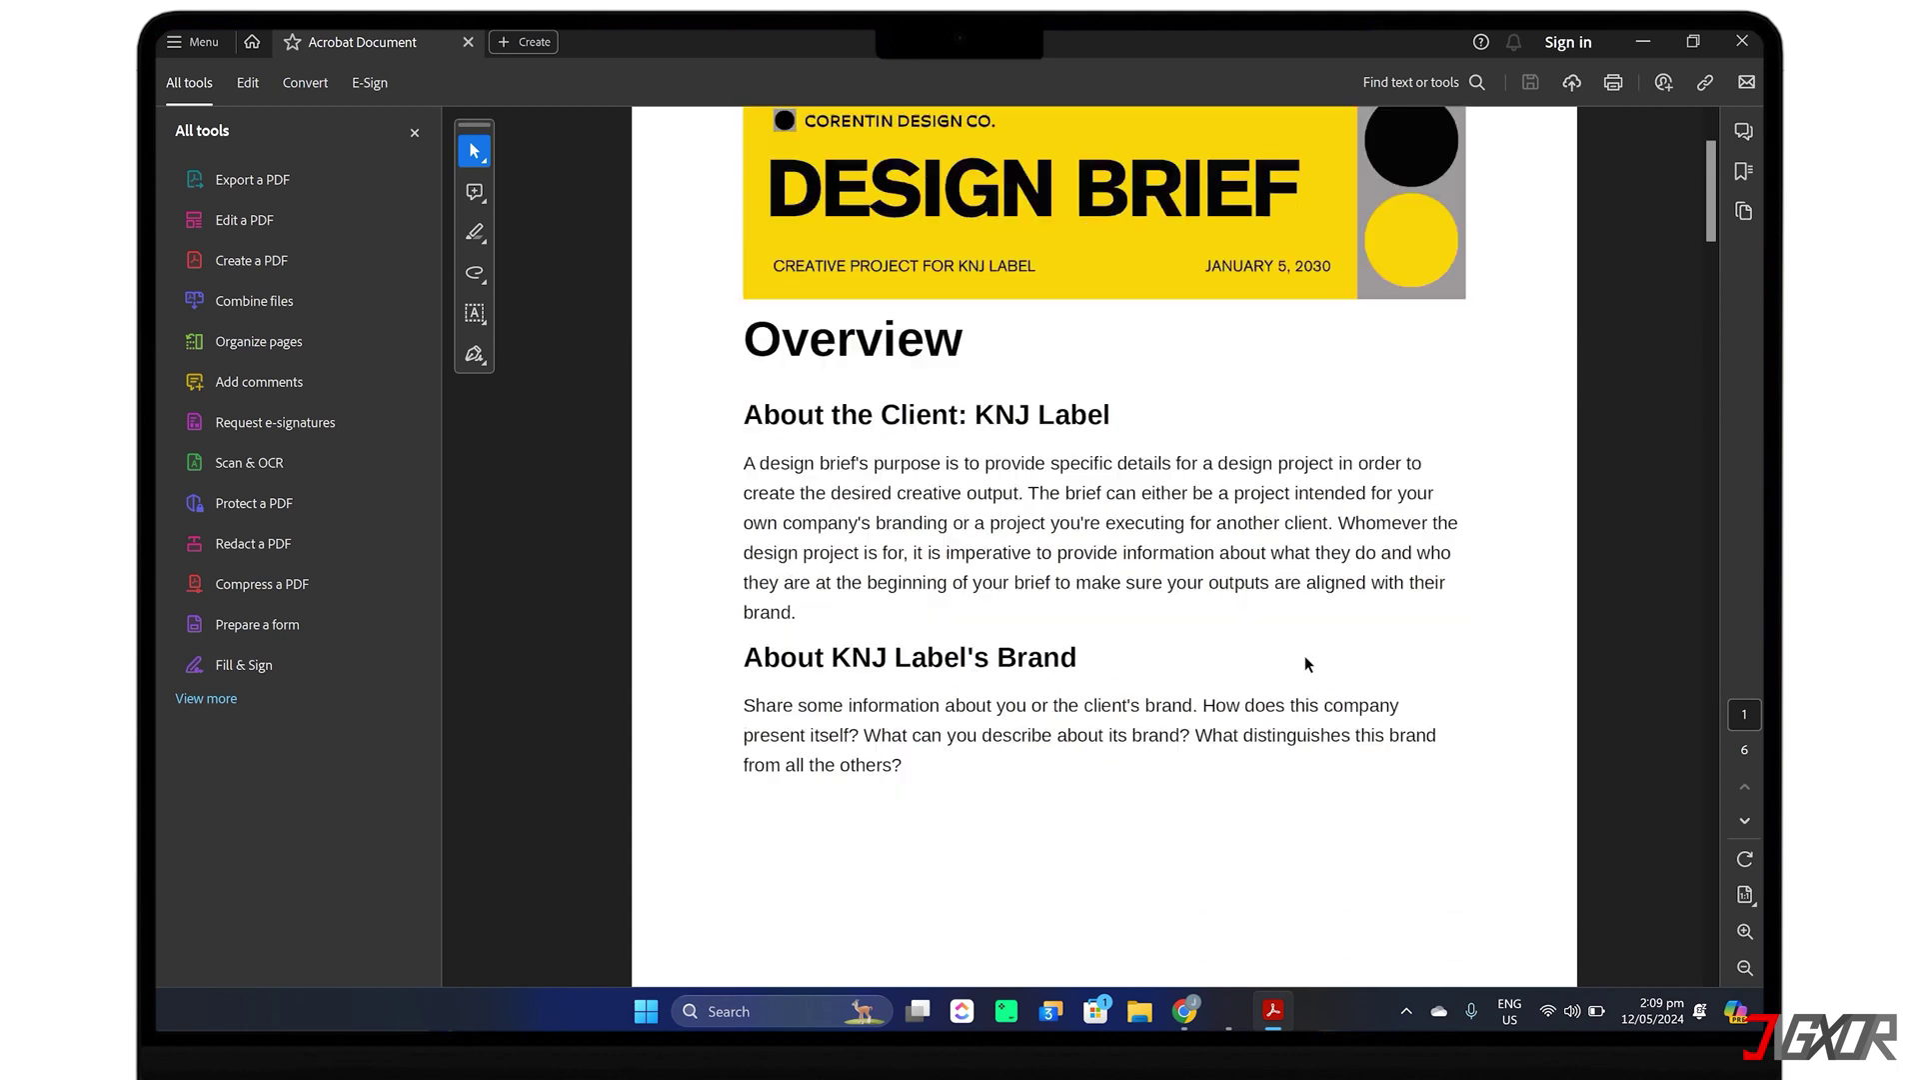
pyautogui.scroll(-6, 1304, 666)
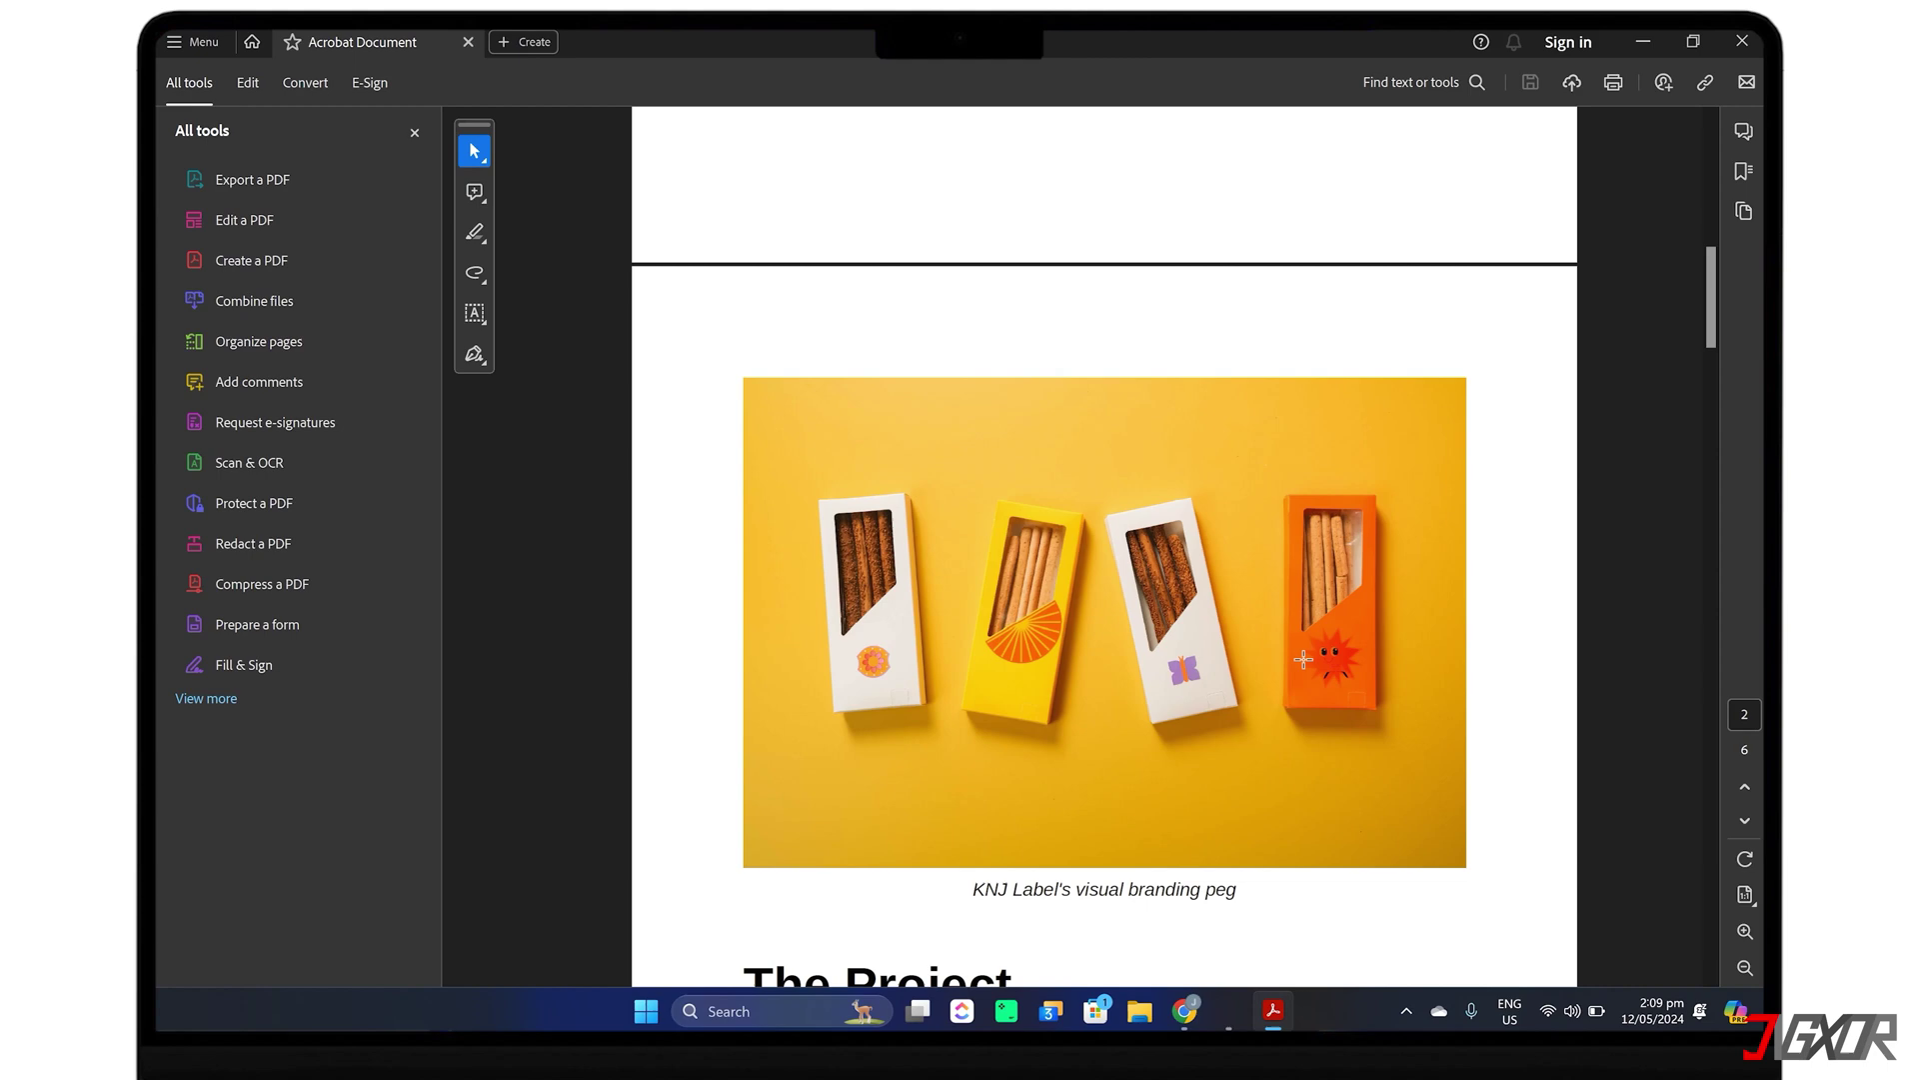
pyautogui.scroll(-1, 1304, 659)
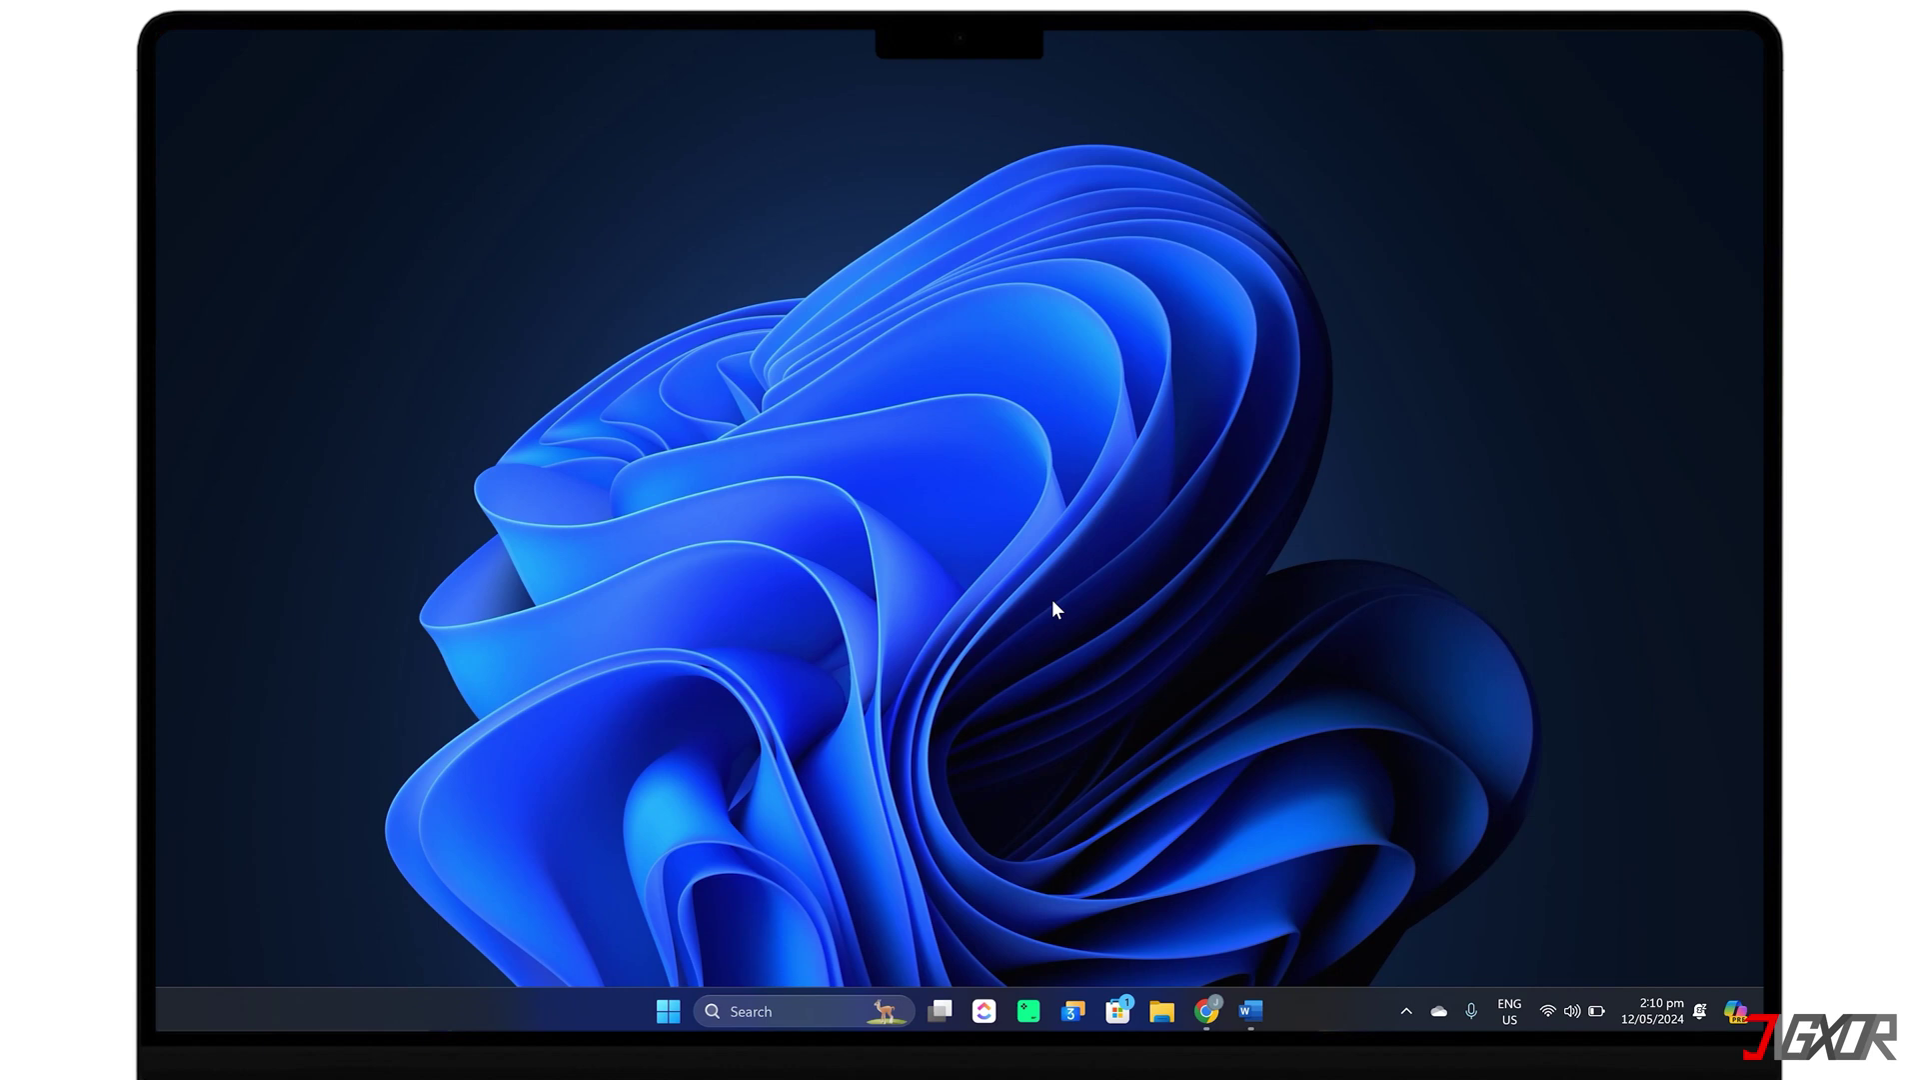
# Step: Upload Document_894_3 to PDF2Go's Split PDF page
pyautogui.click(1207, 1011)
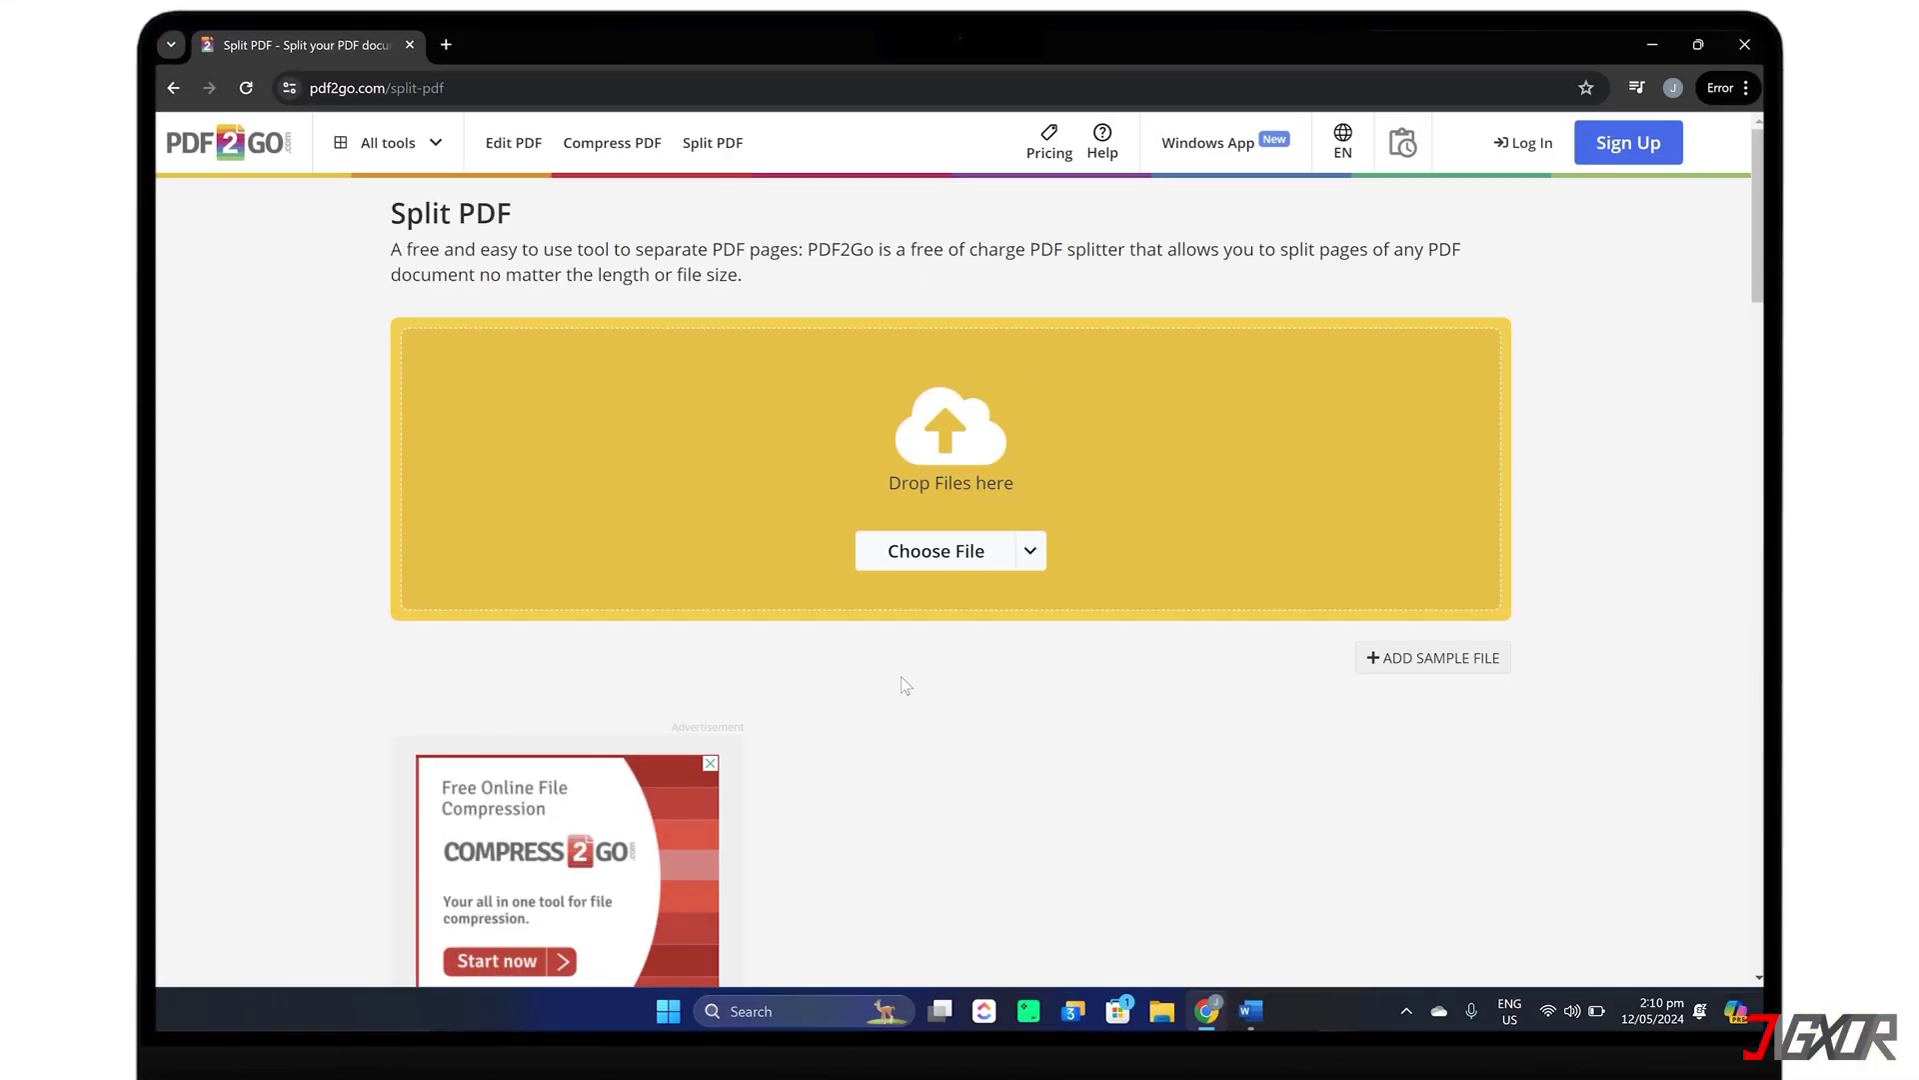
pyautogui.click(936, 550)
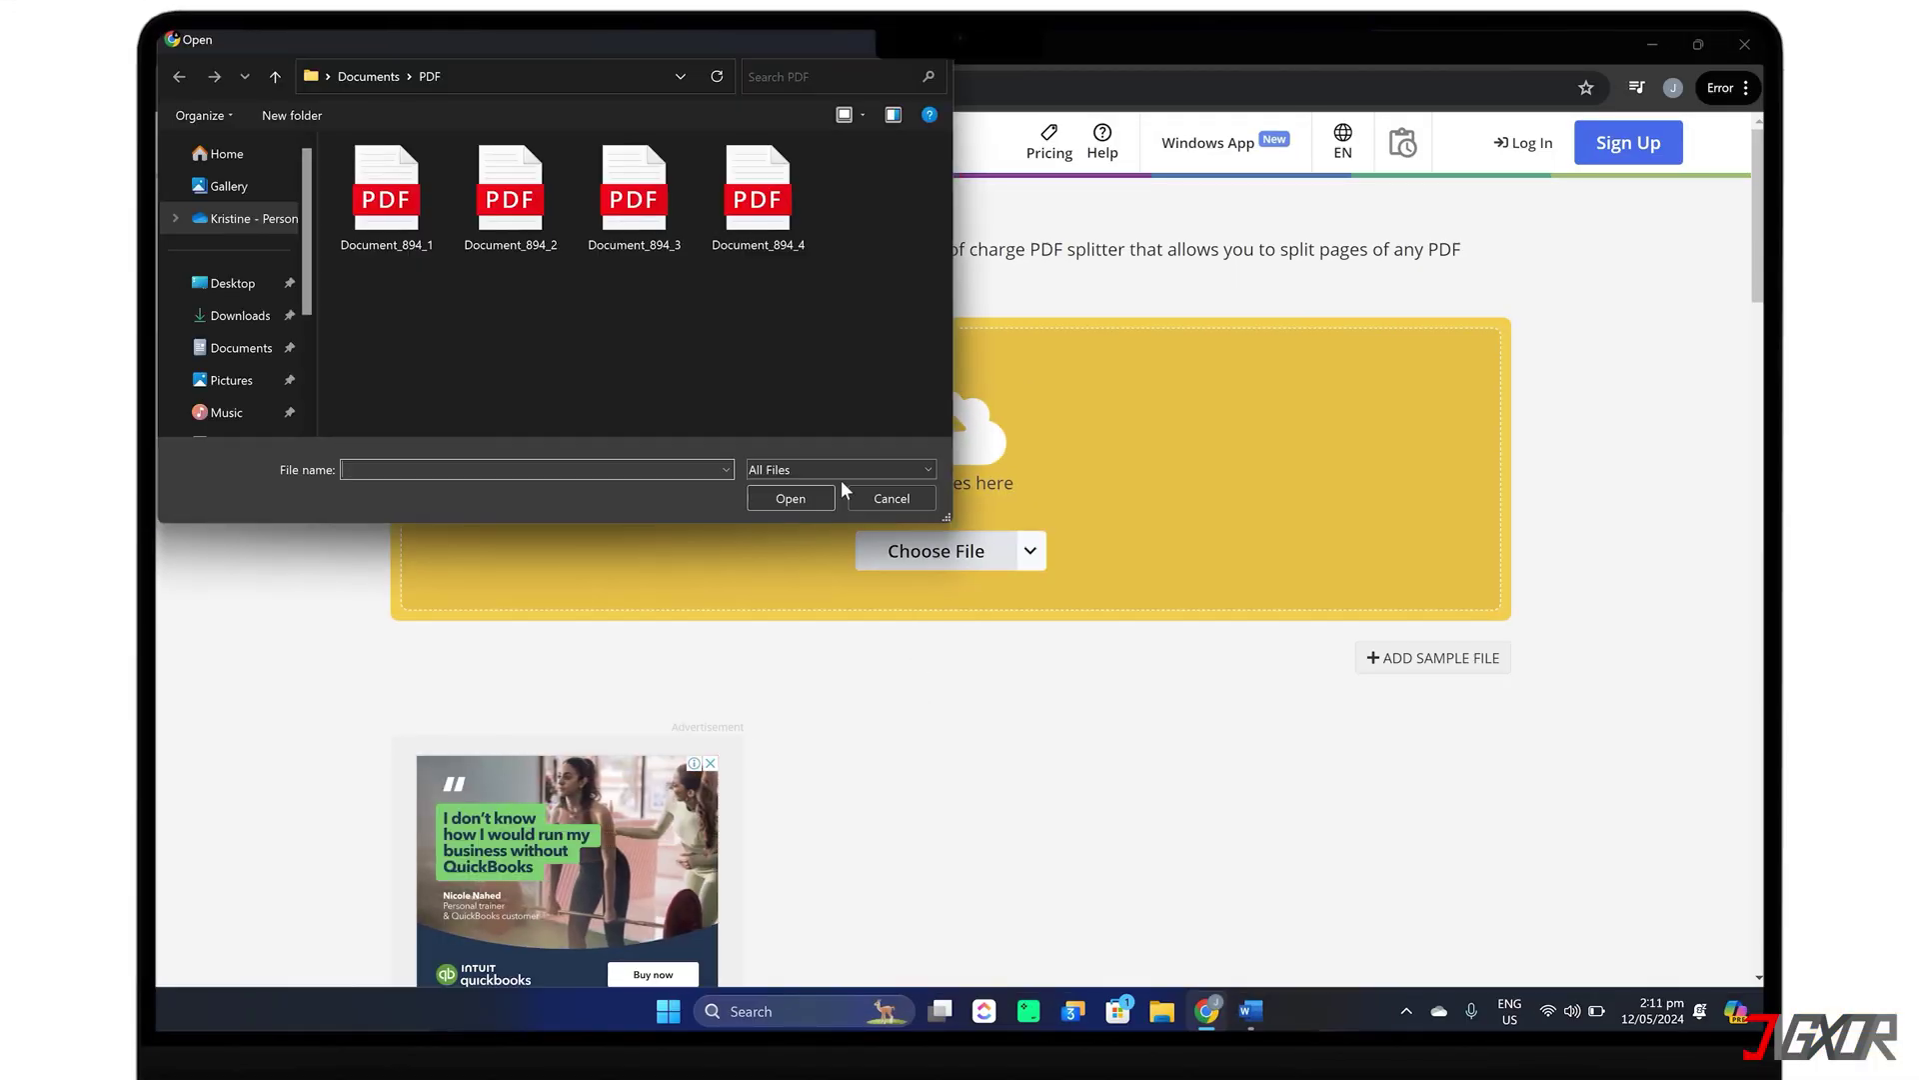
pyautogui.doubleClick(667, 226)
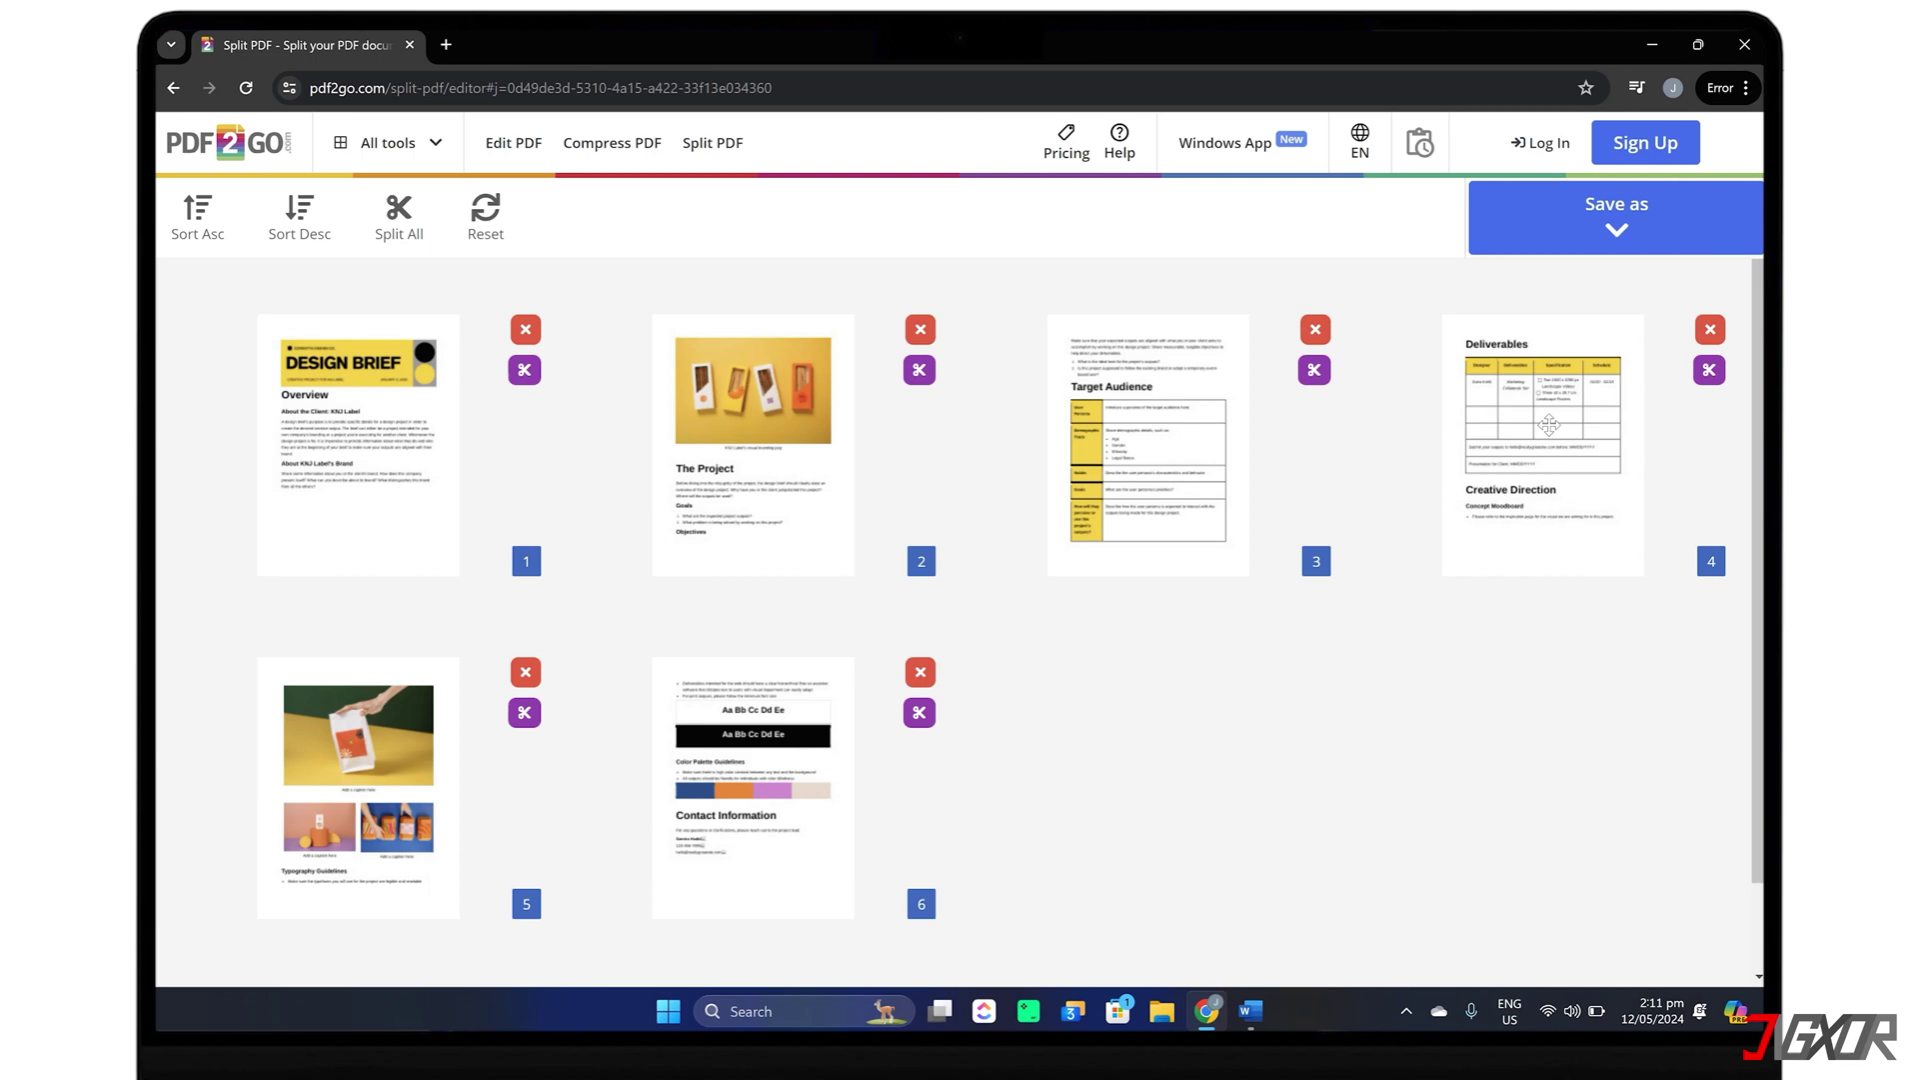
# Step: Split the PDF into single pages and download all six as a ZIP
pyautogui.click(1619, 232)
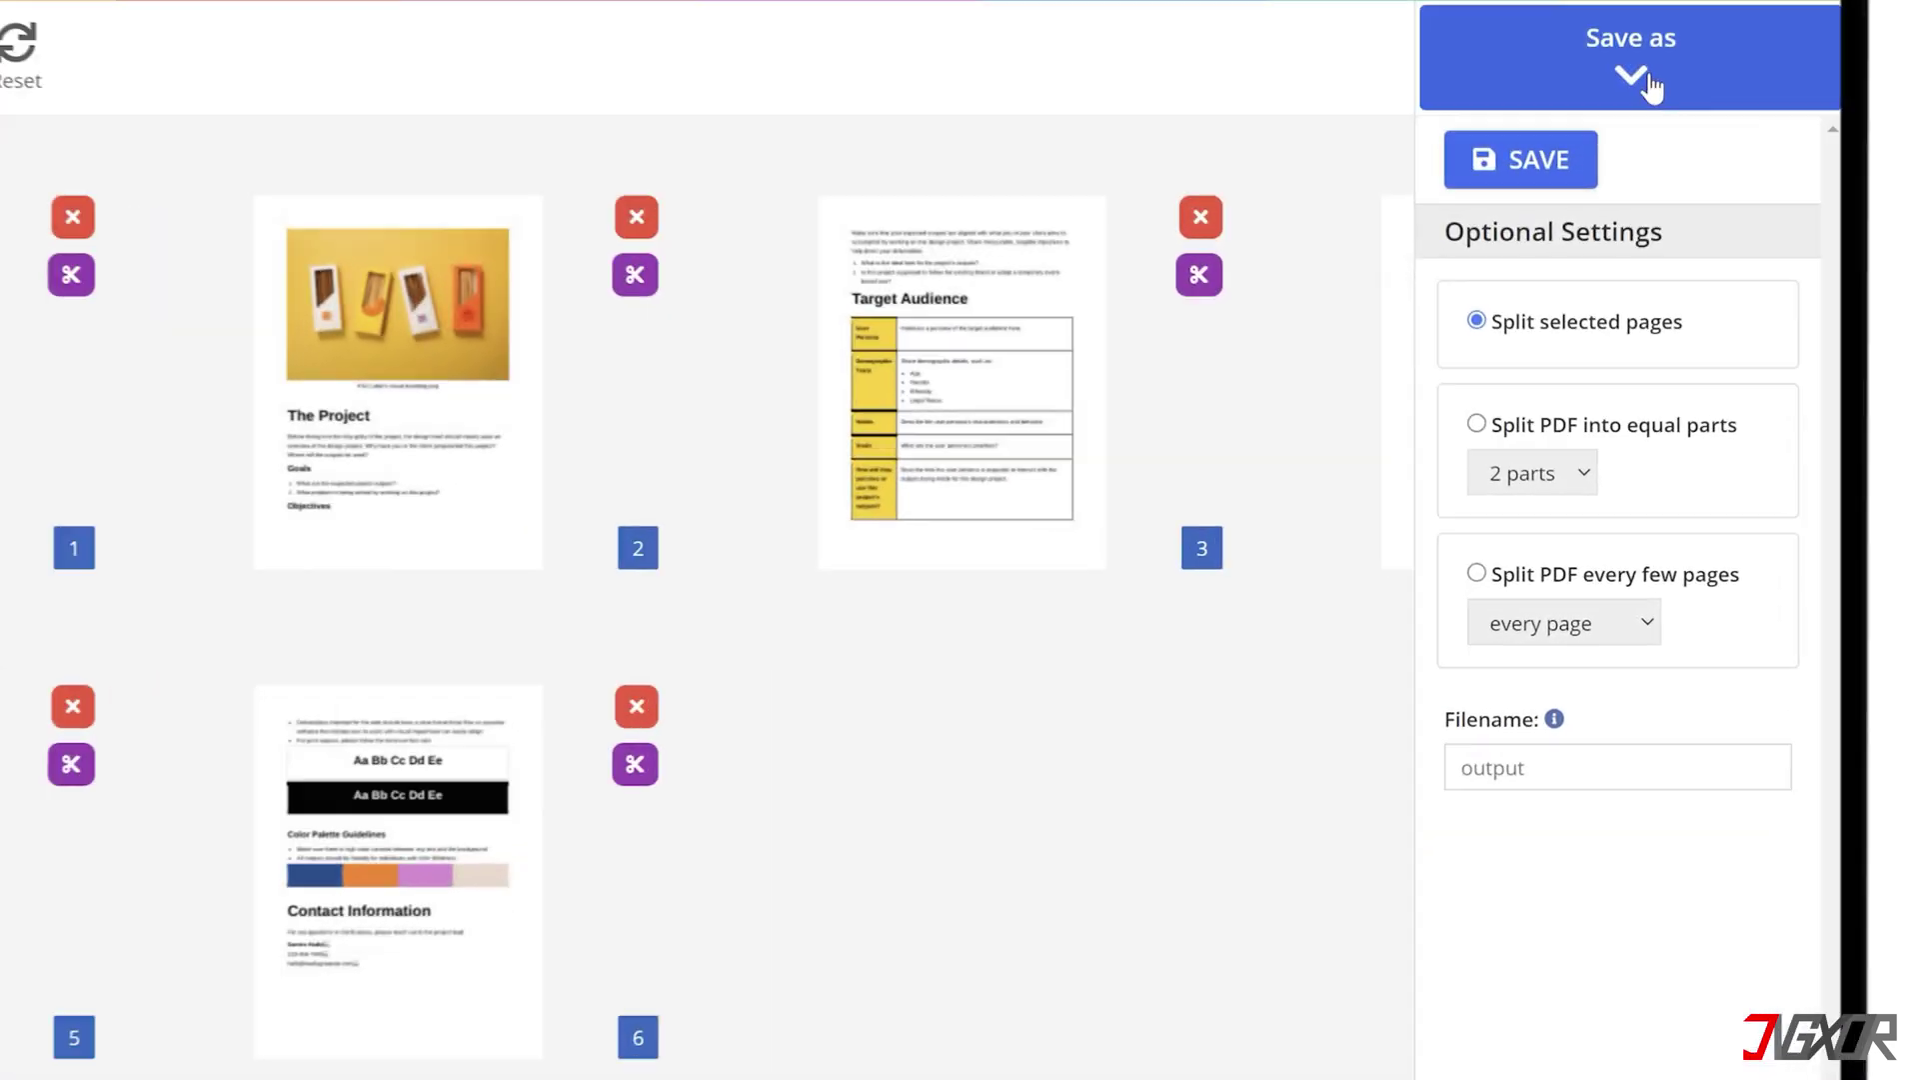
pyautogui.click(1476, 573)
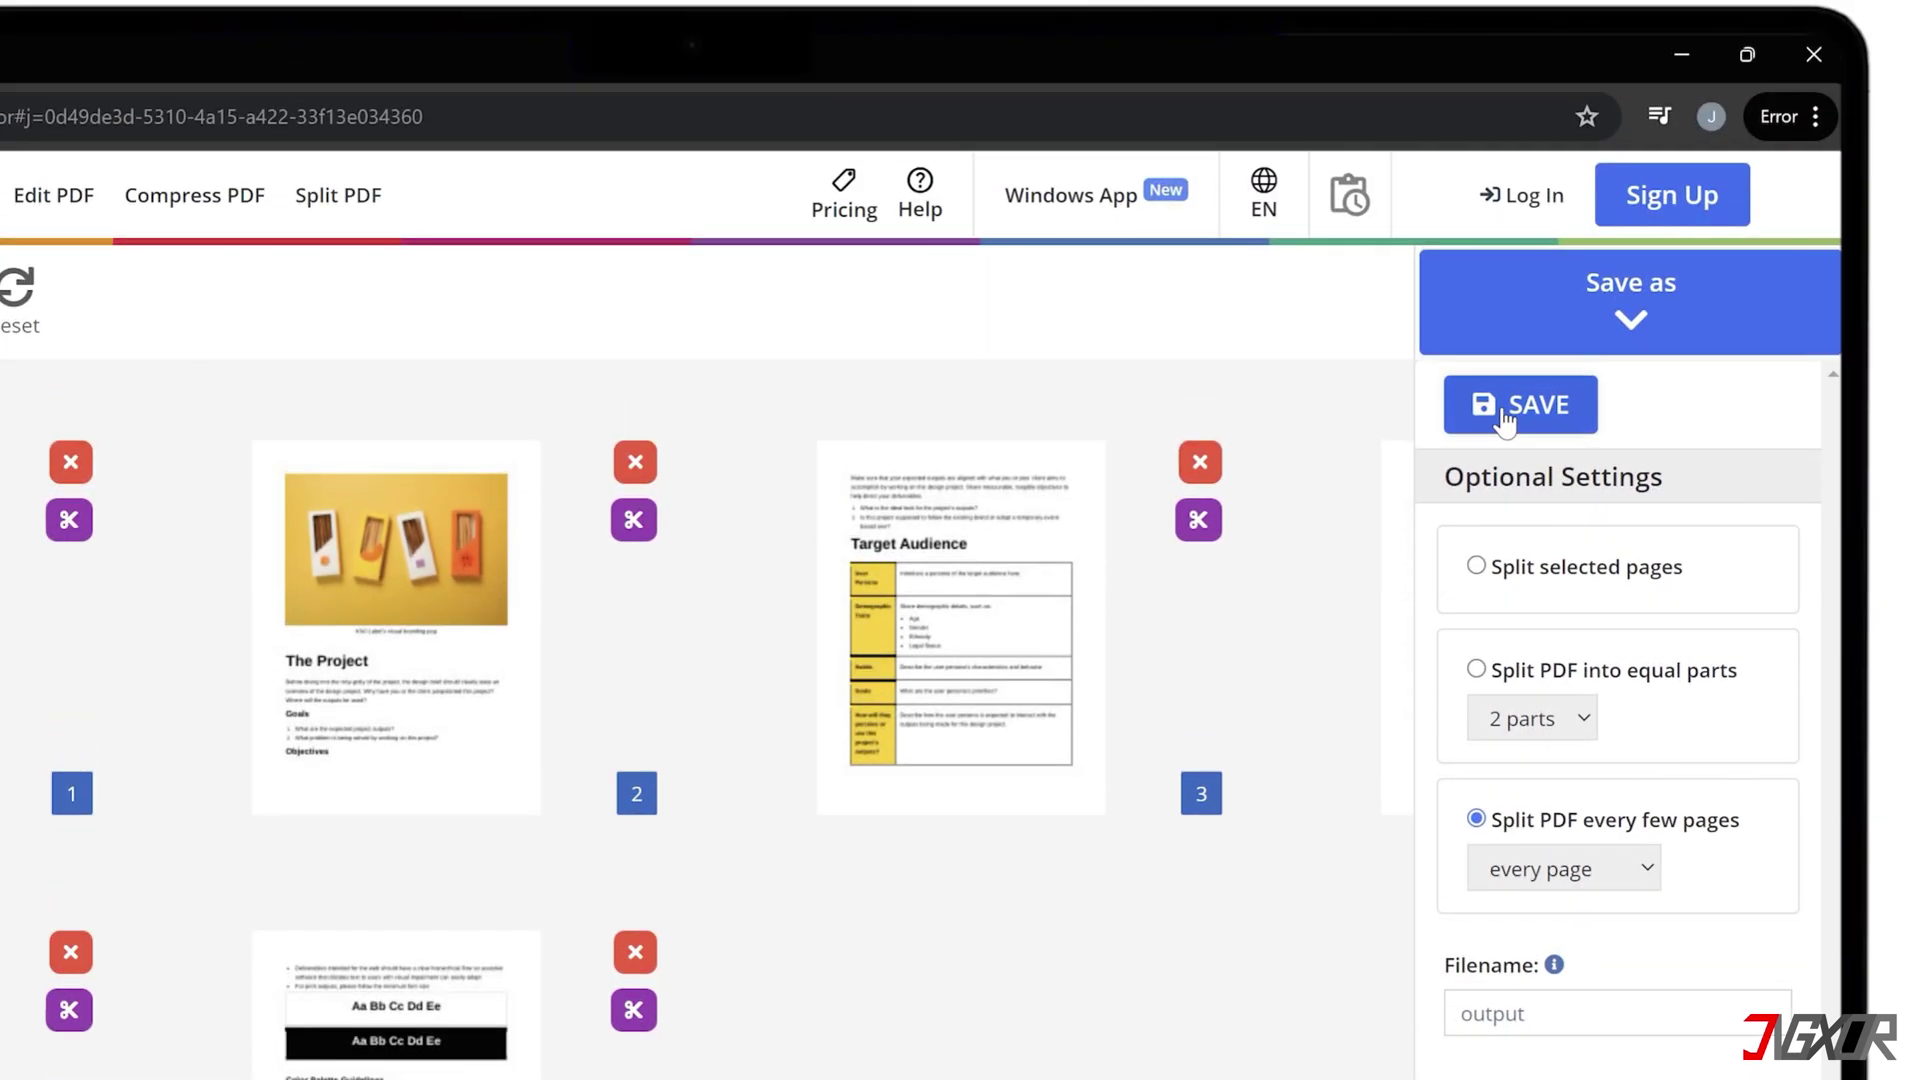
pyautogui.click(1503, 159)
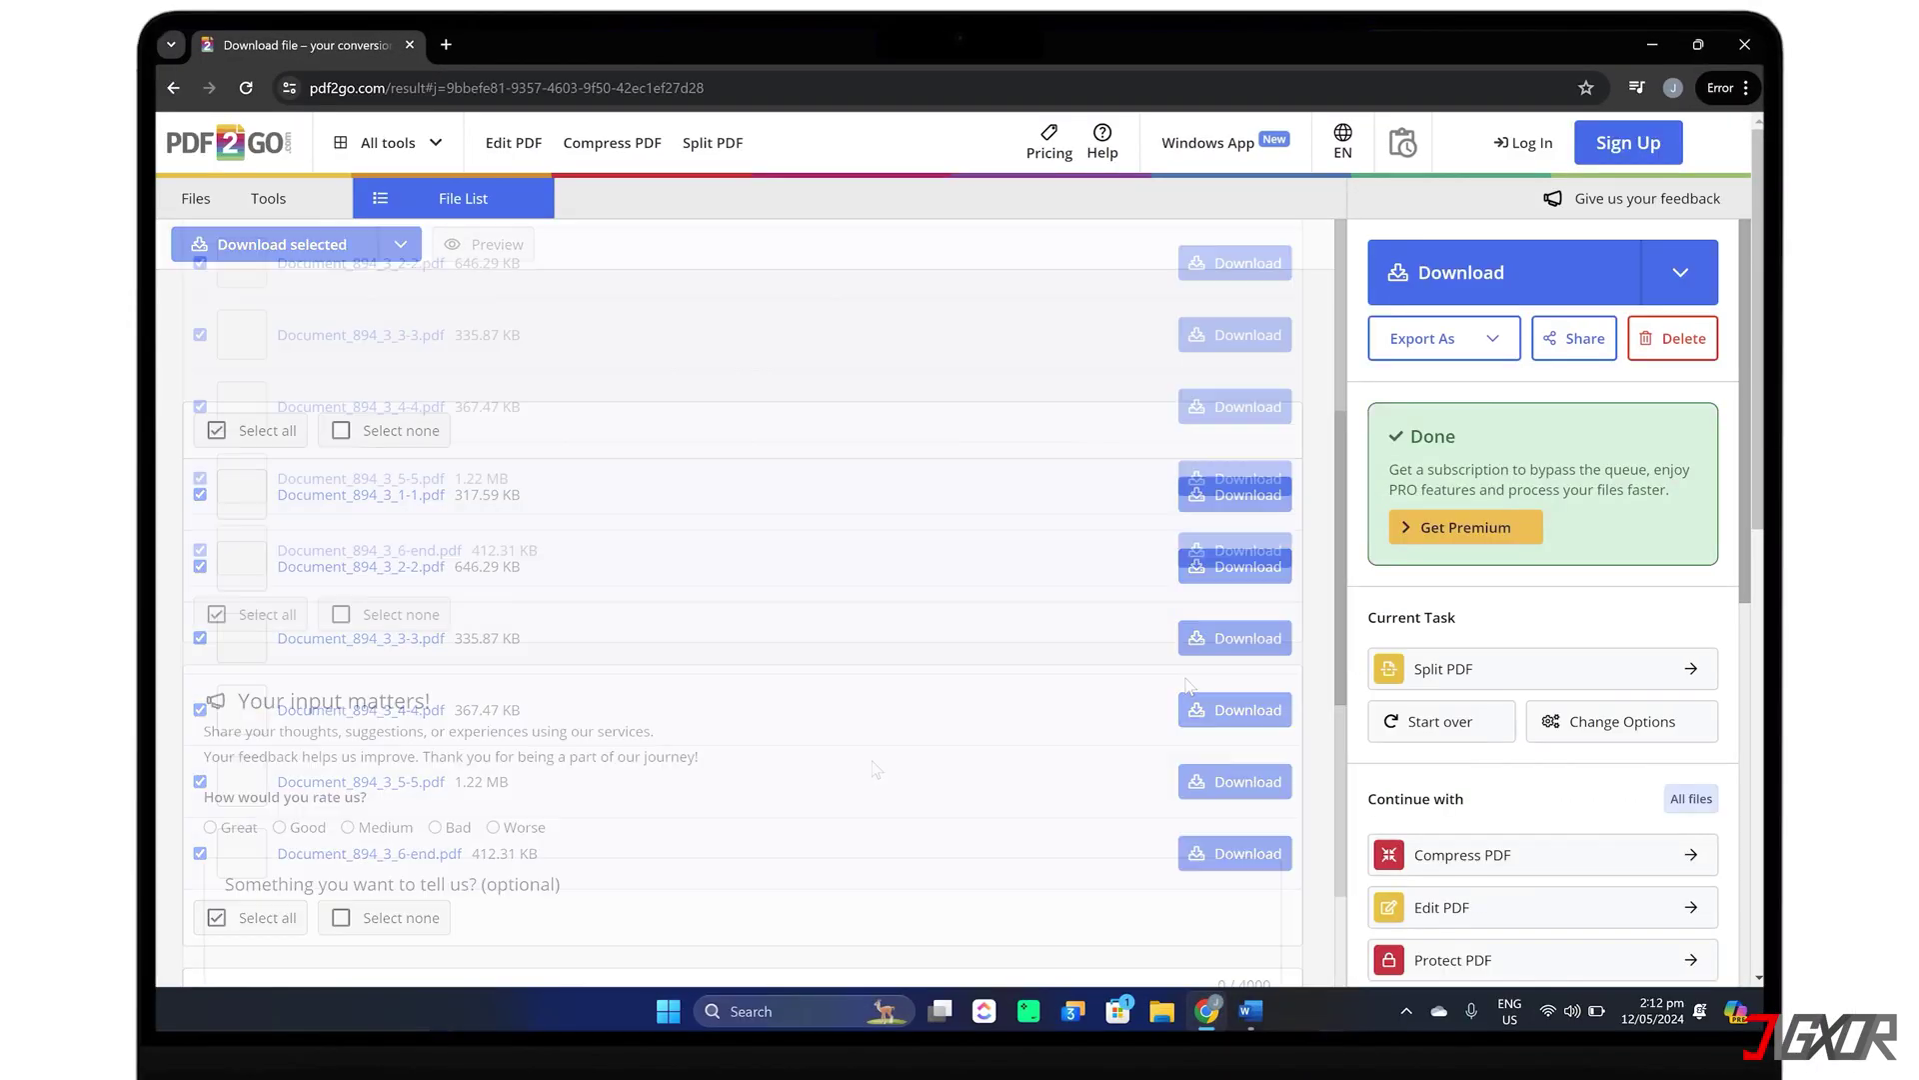
pyautogui.click(1694, 271)
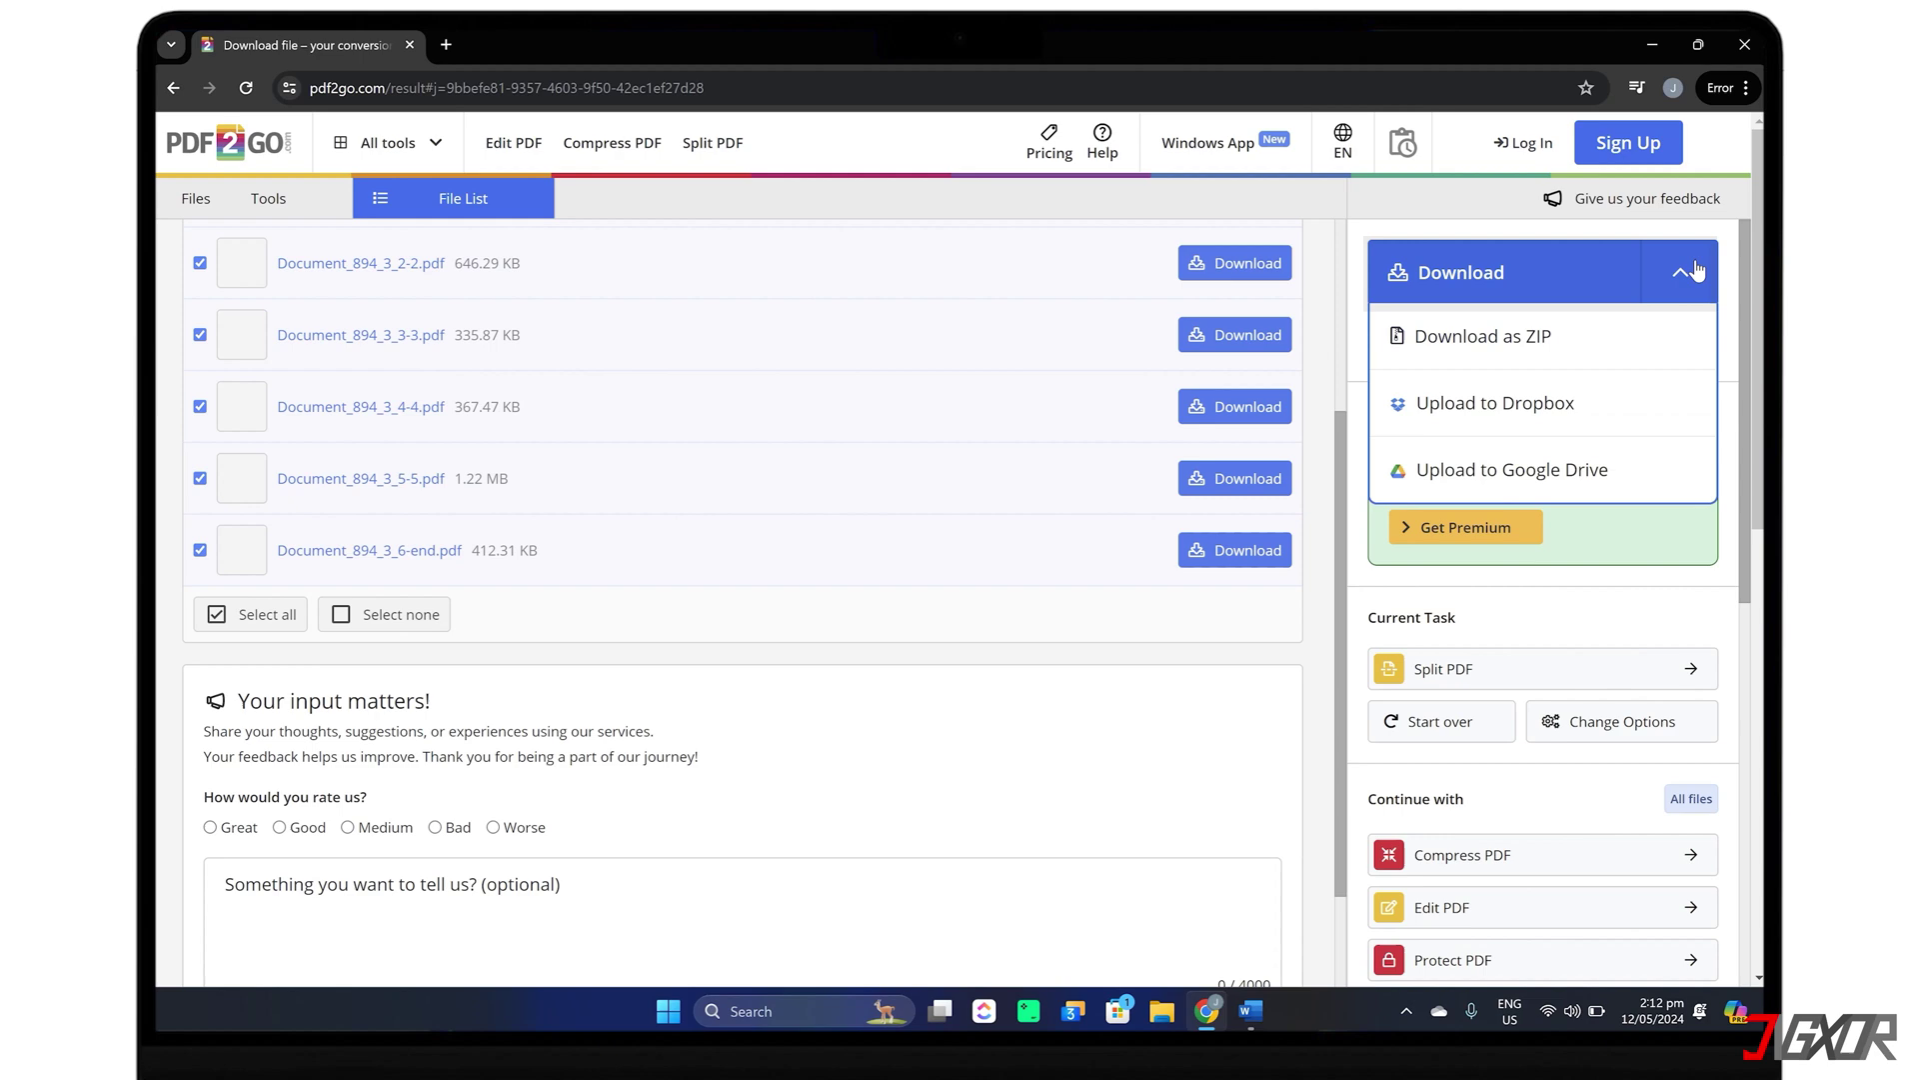
pyautogui.click(1484, 340)
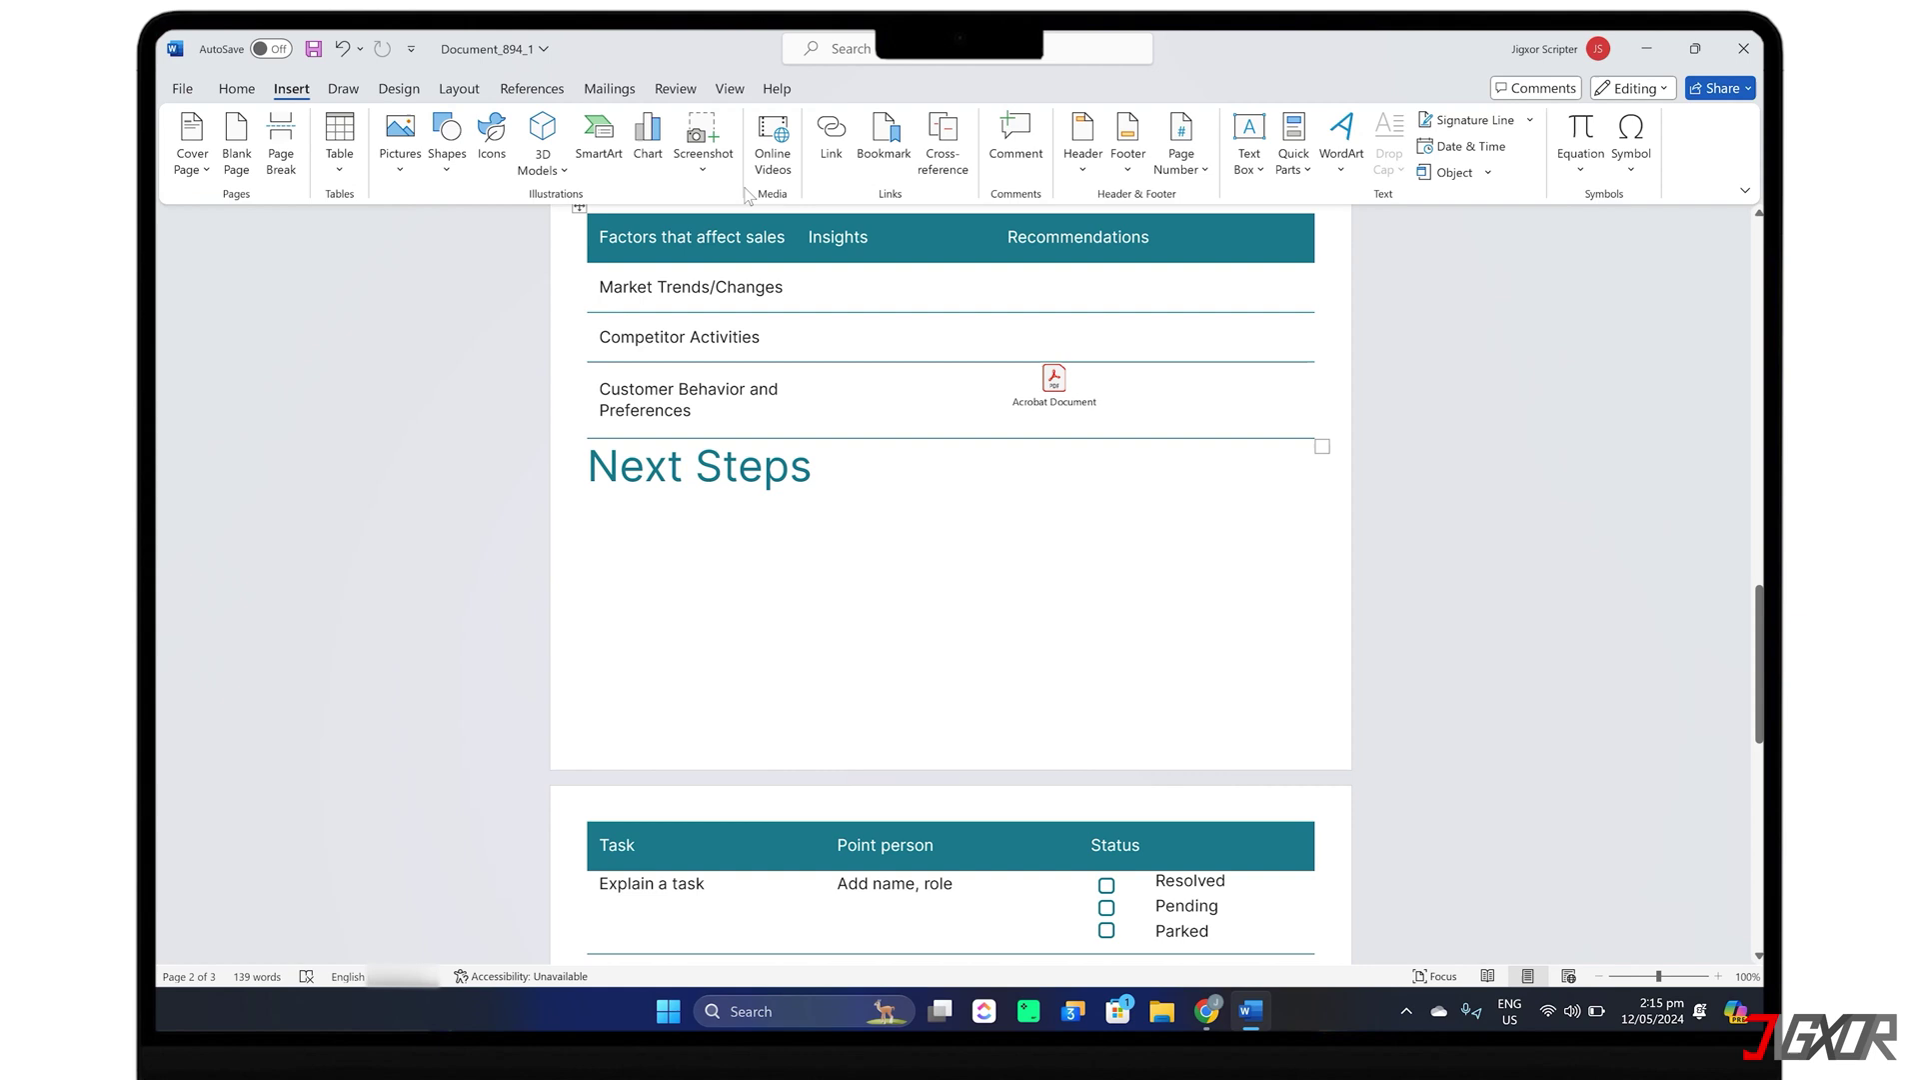
# Step: Embed Document_894_3_2-2.pdf as an object under Next Steps
pyautogui.click(1444, 175)
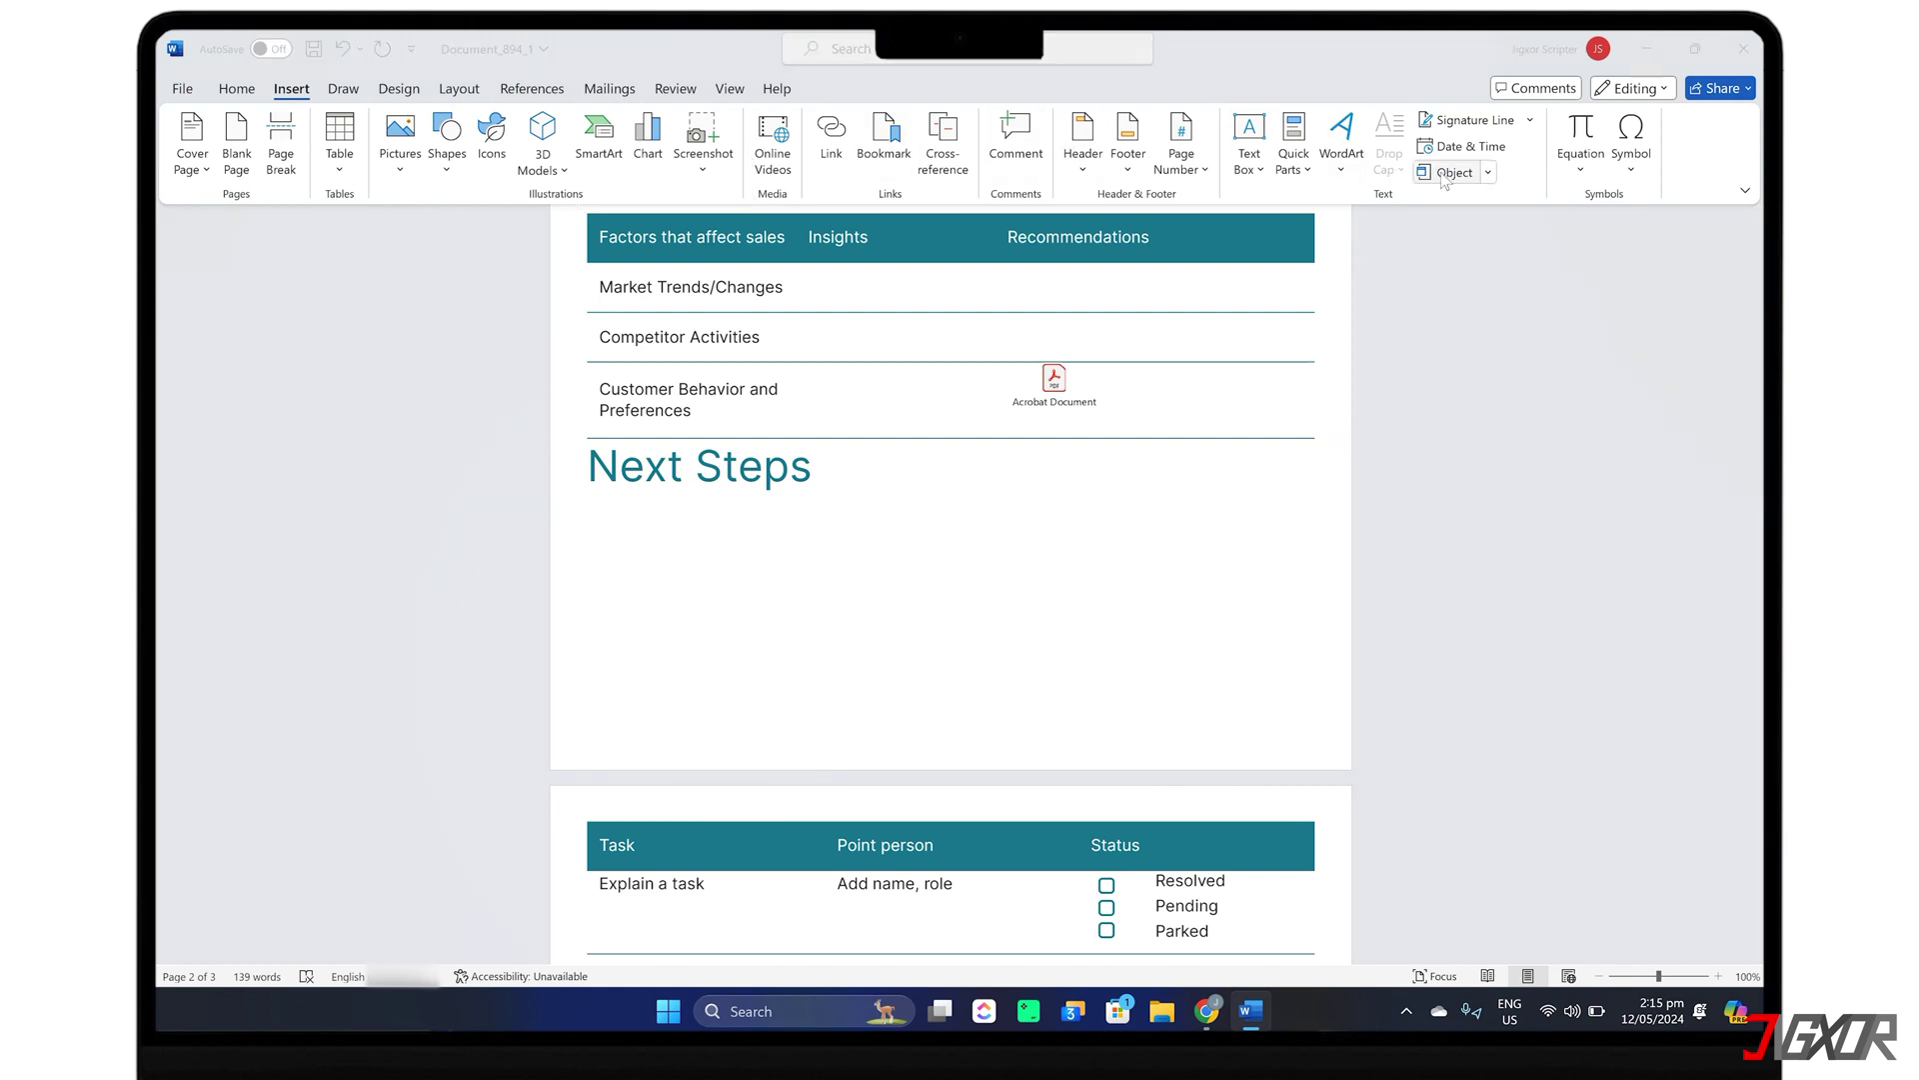
pyautogui.click(822, 344)
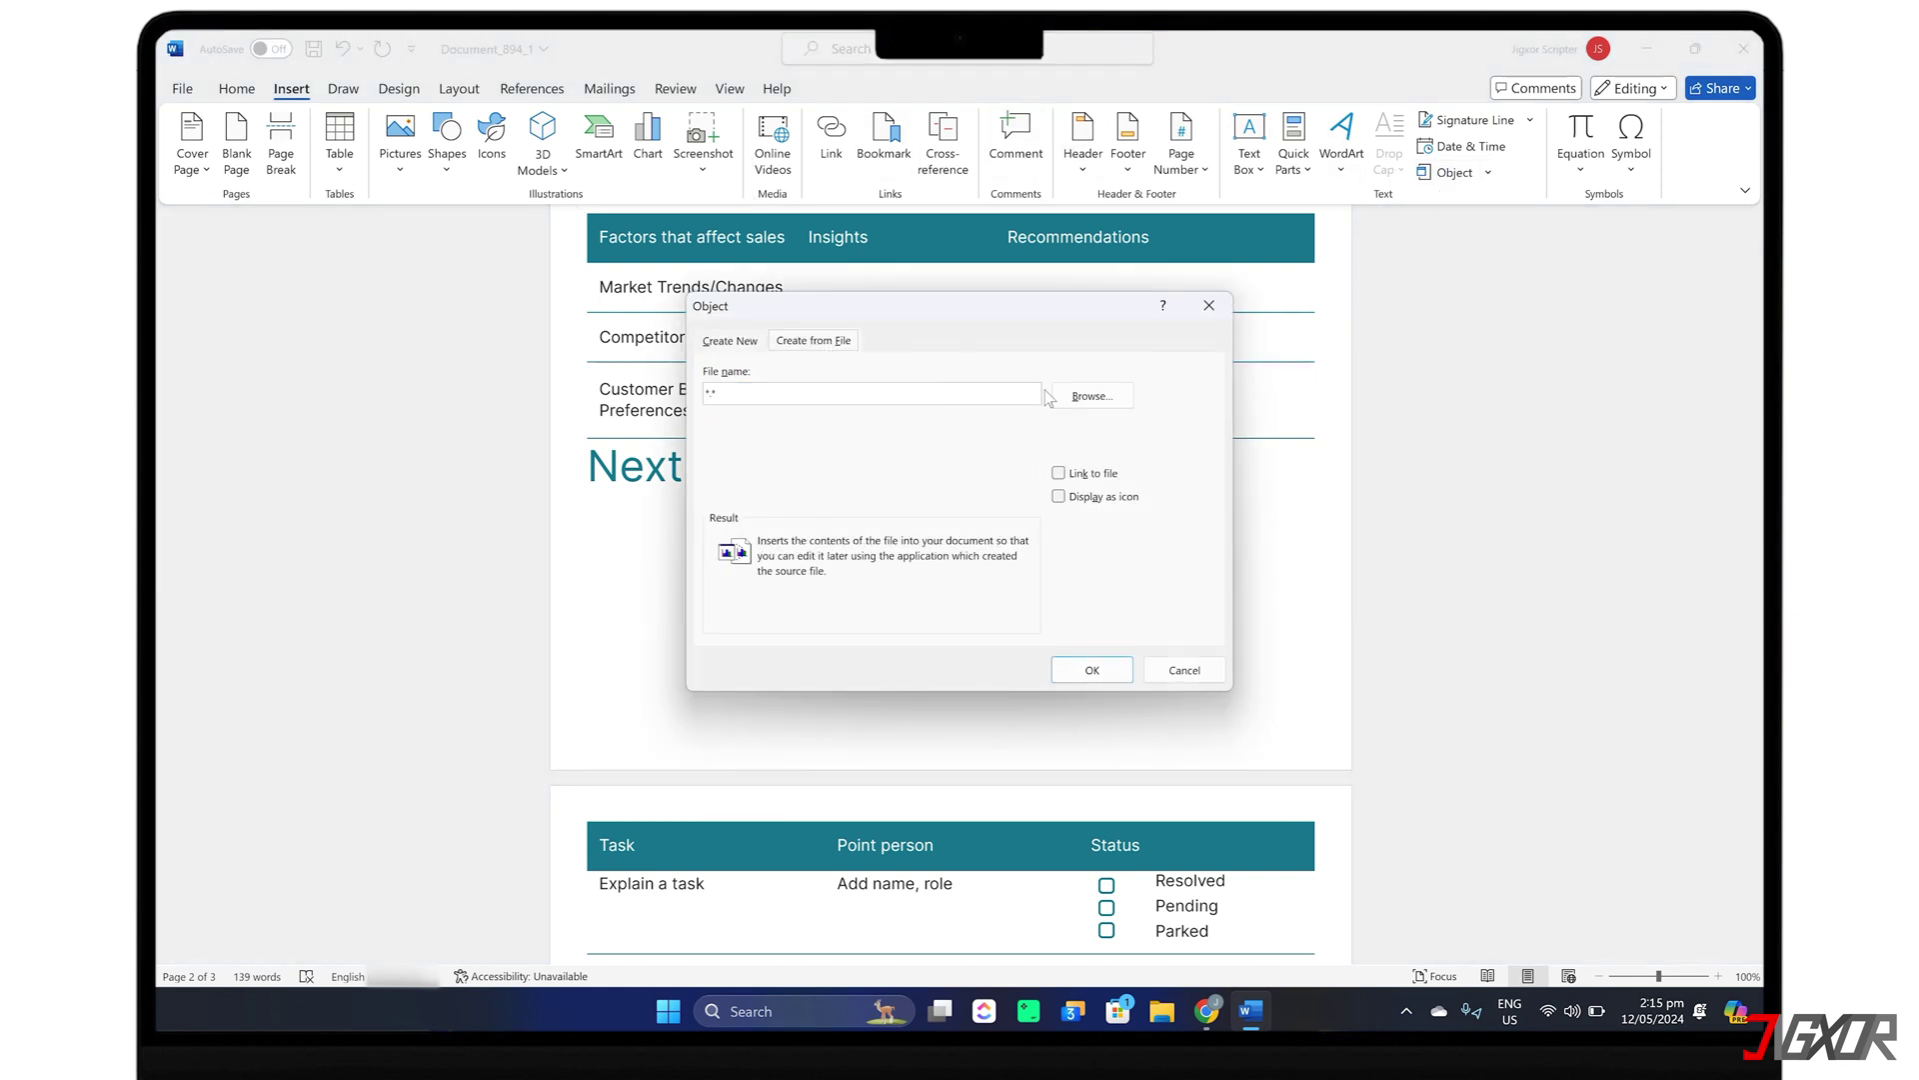
pyautogui.click(1088, 396)
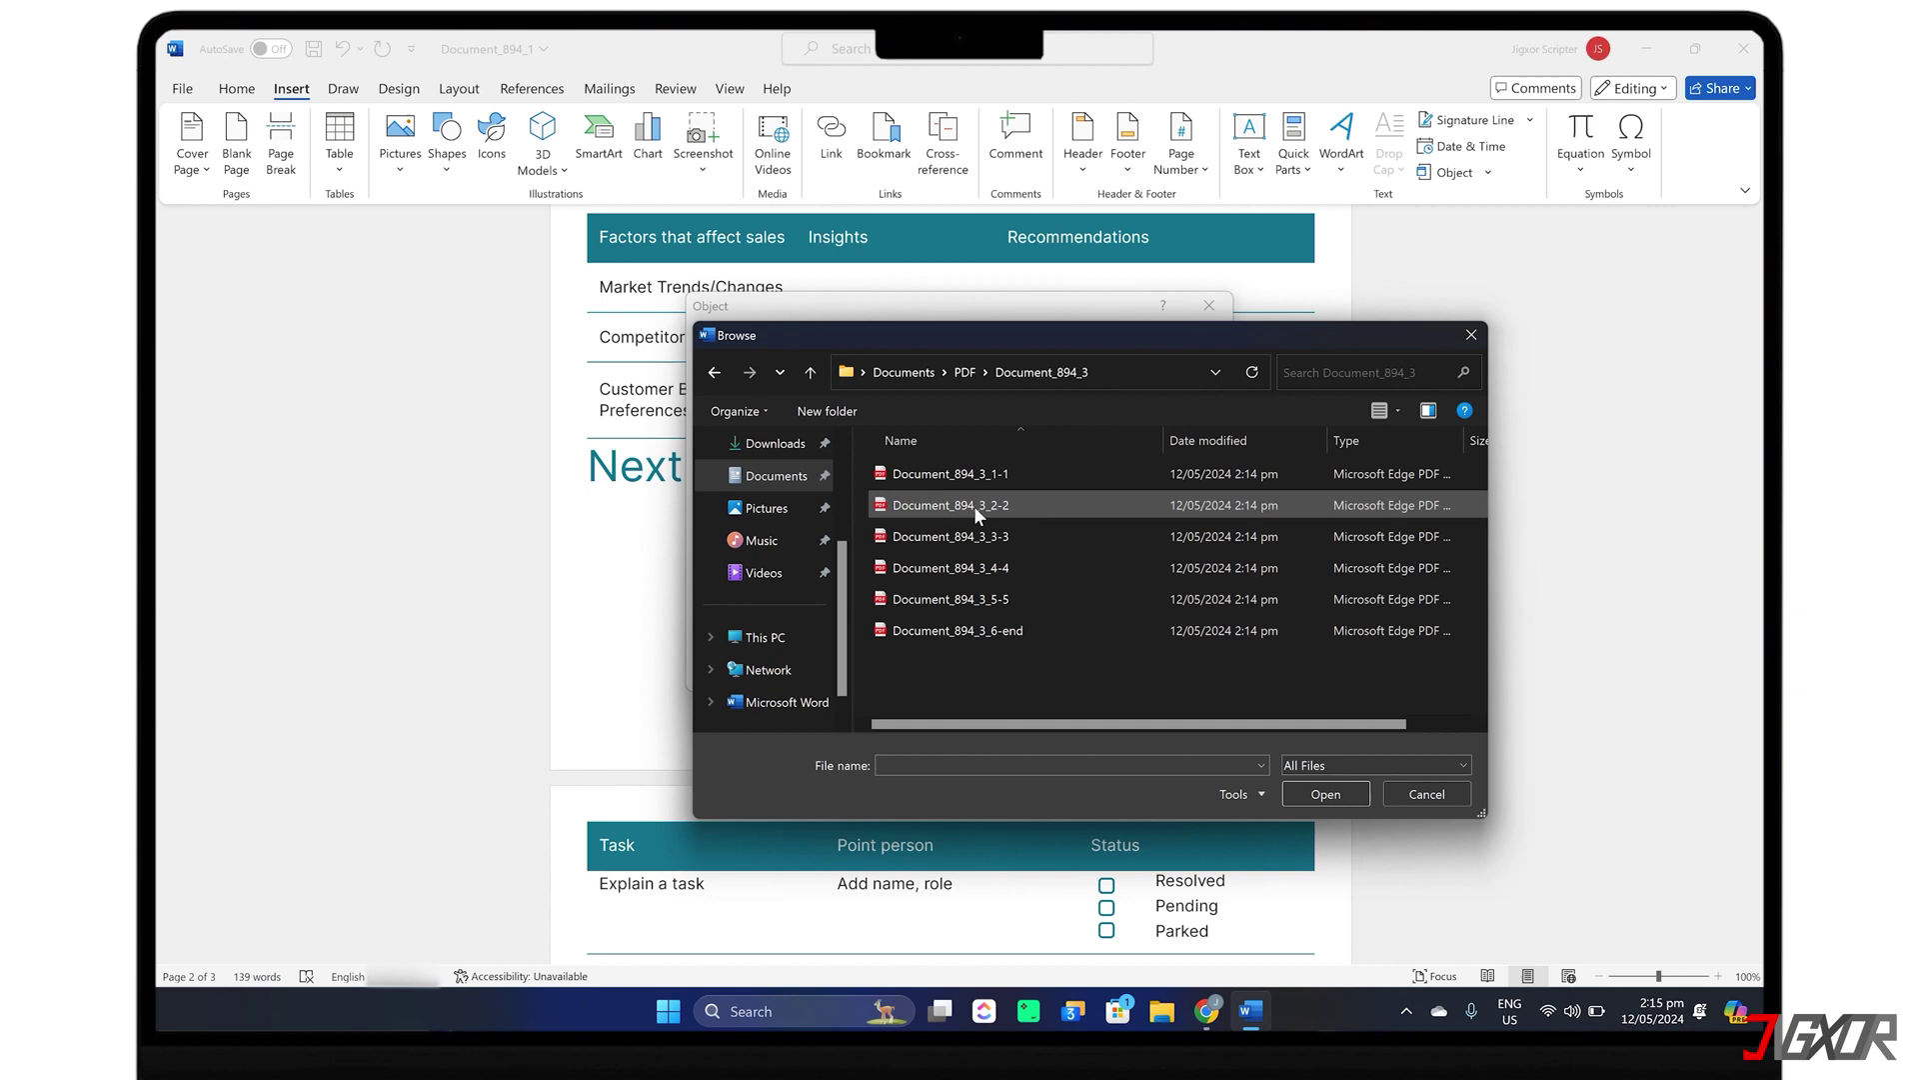
pyautogui.doubleClick(974, 506)
pyautogui.click(1094, 669)
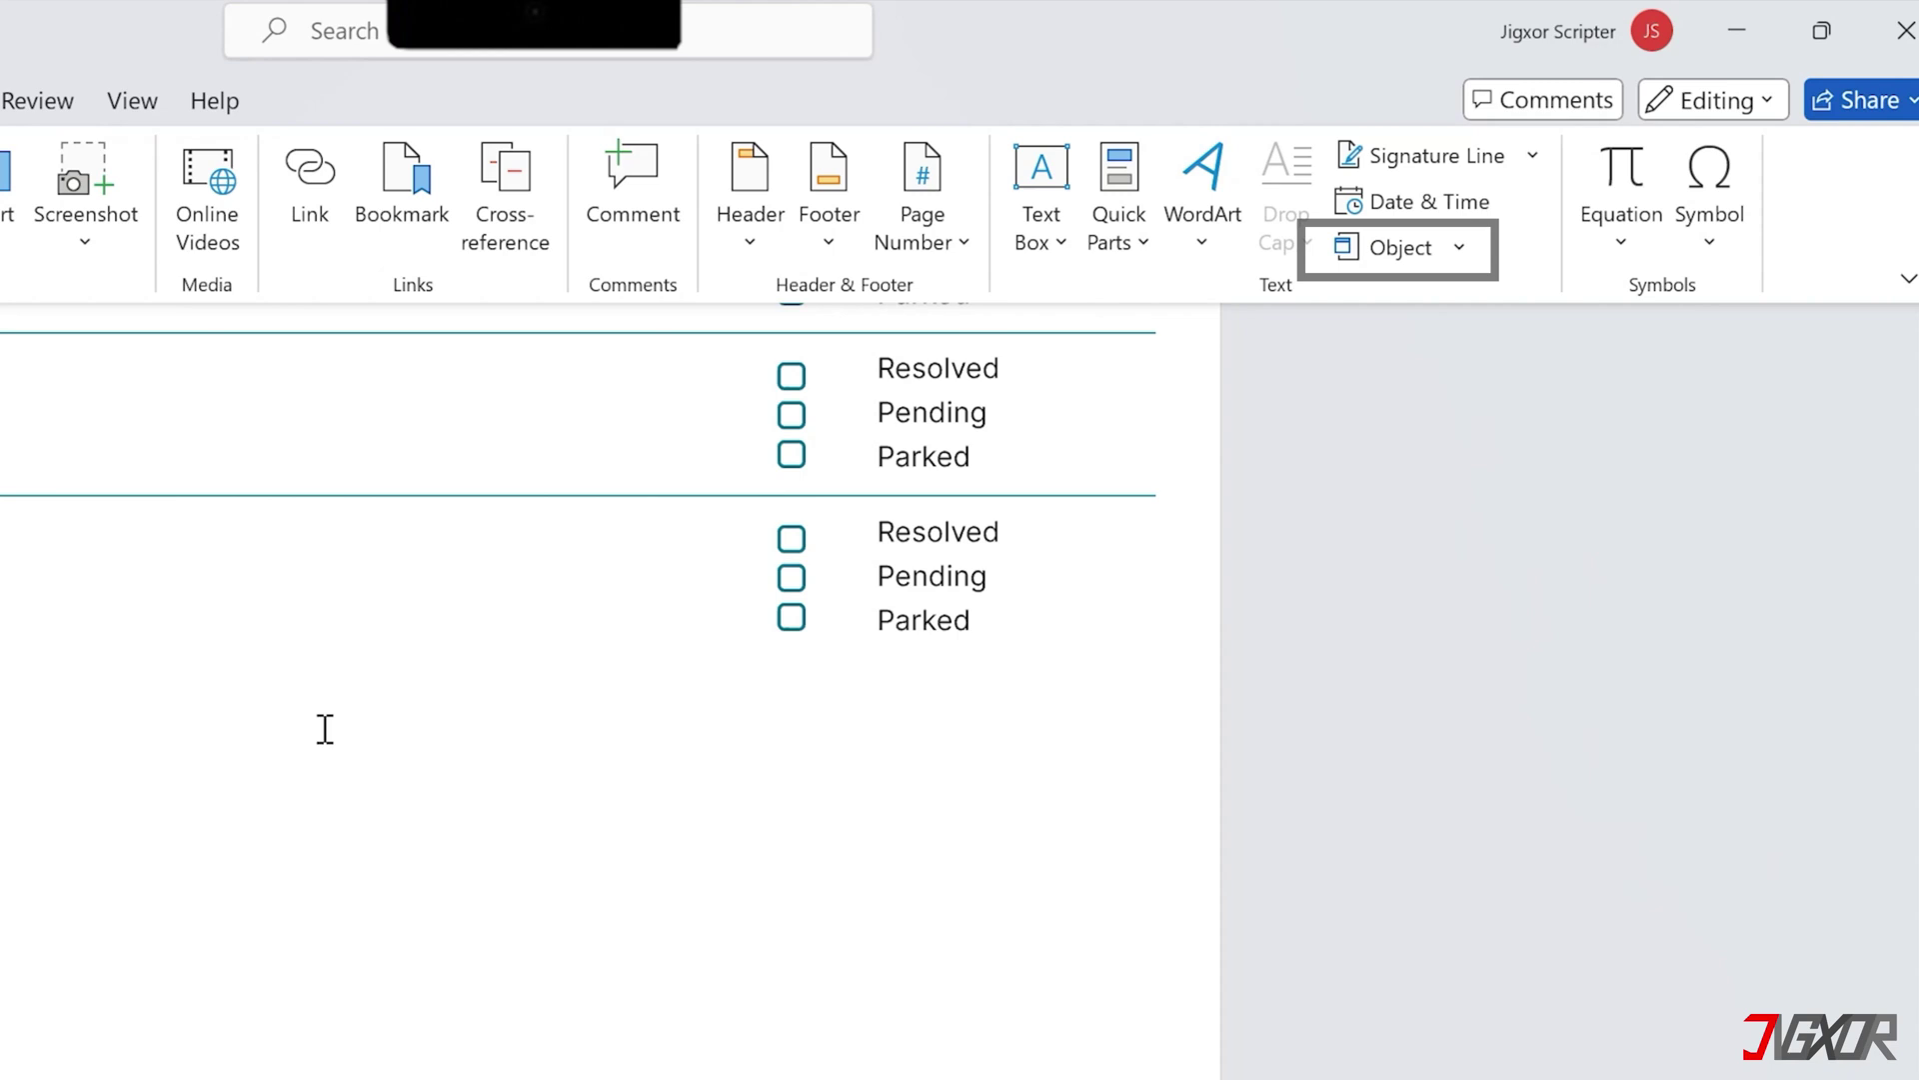
# Step: Insert Document_894_2.pdf's contents as editable text using Text from File
pyautogui.click(1460, 249)
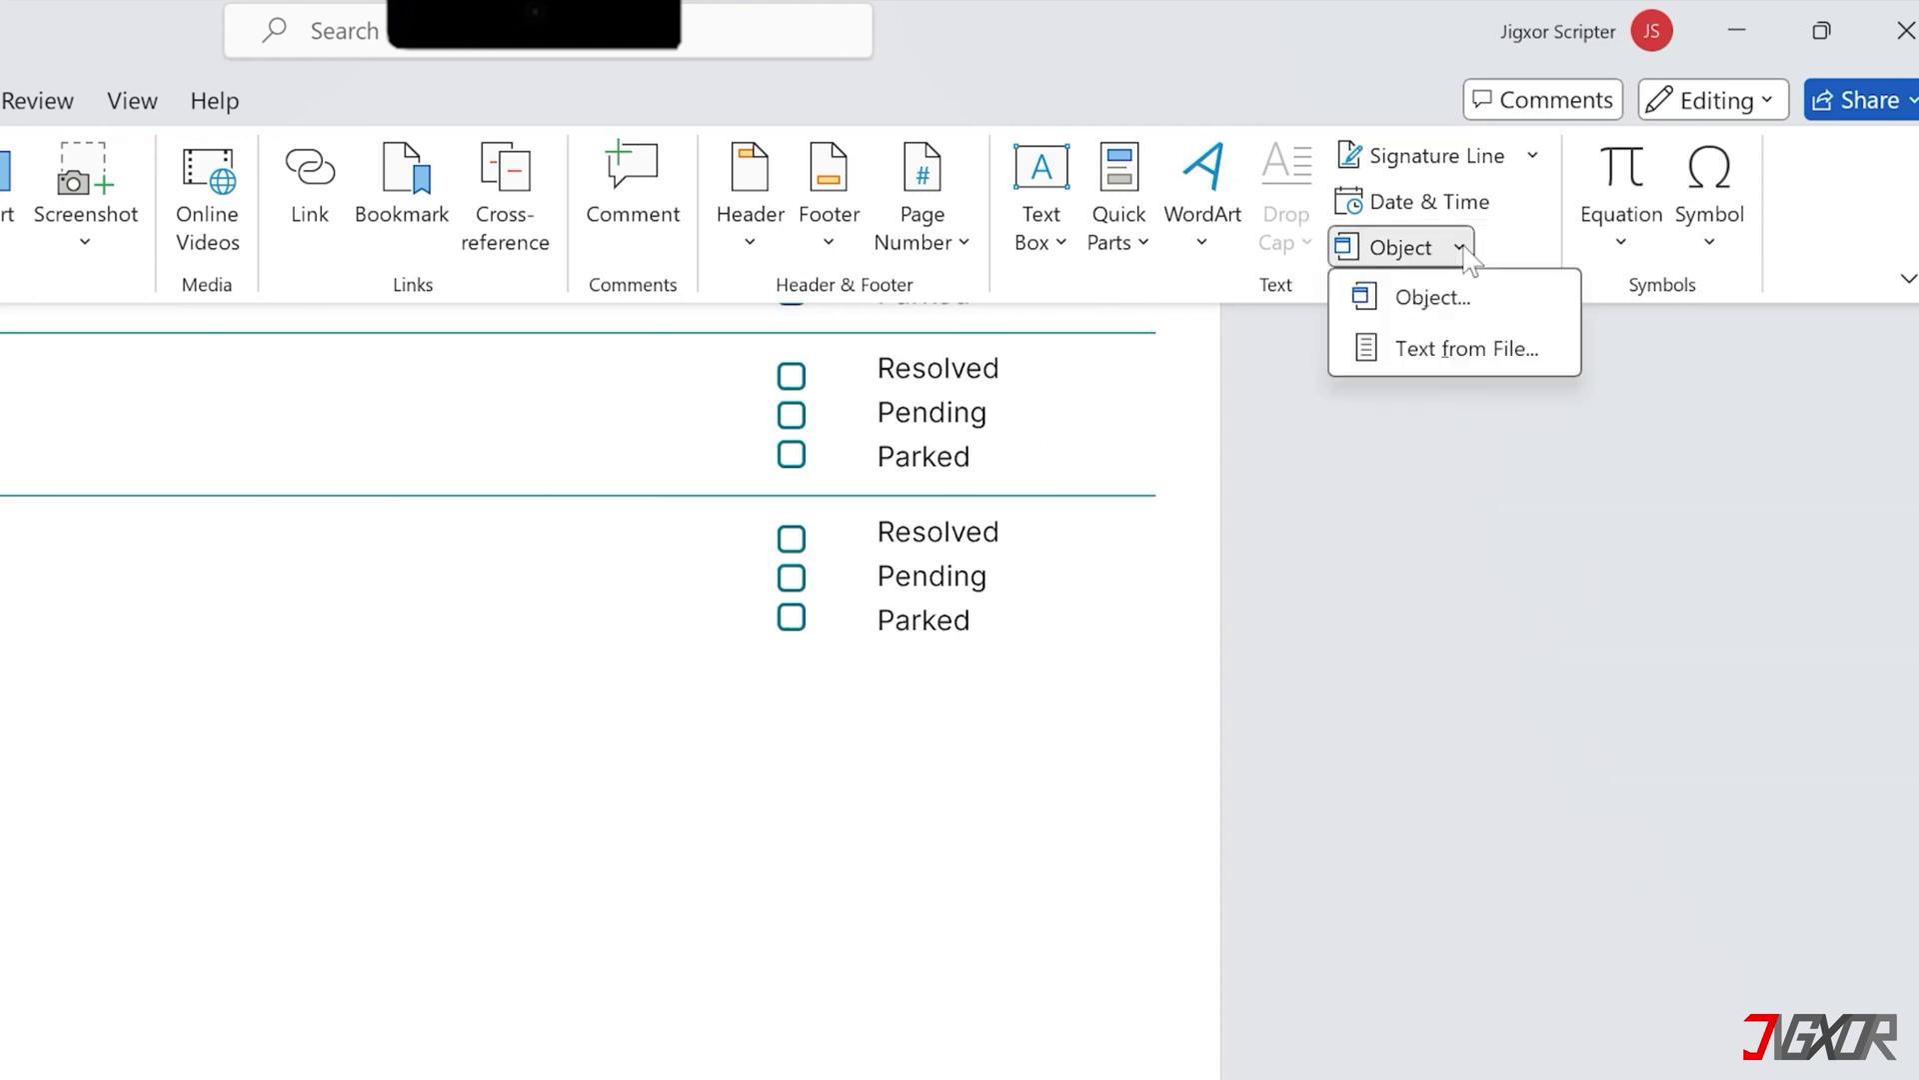
pyautogui.click(1462, 348)
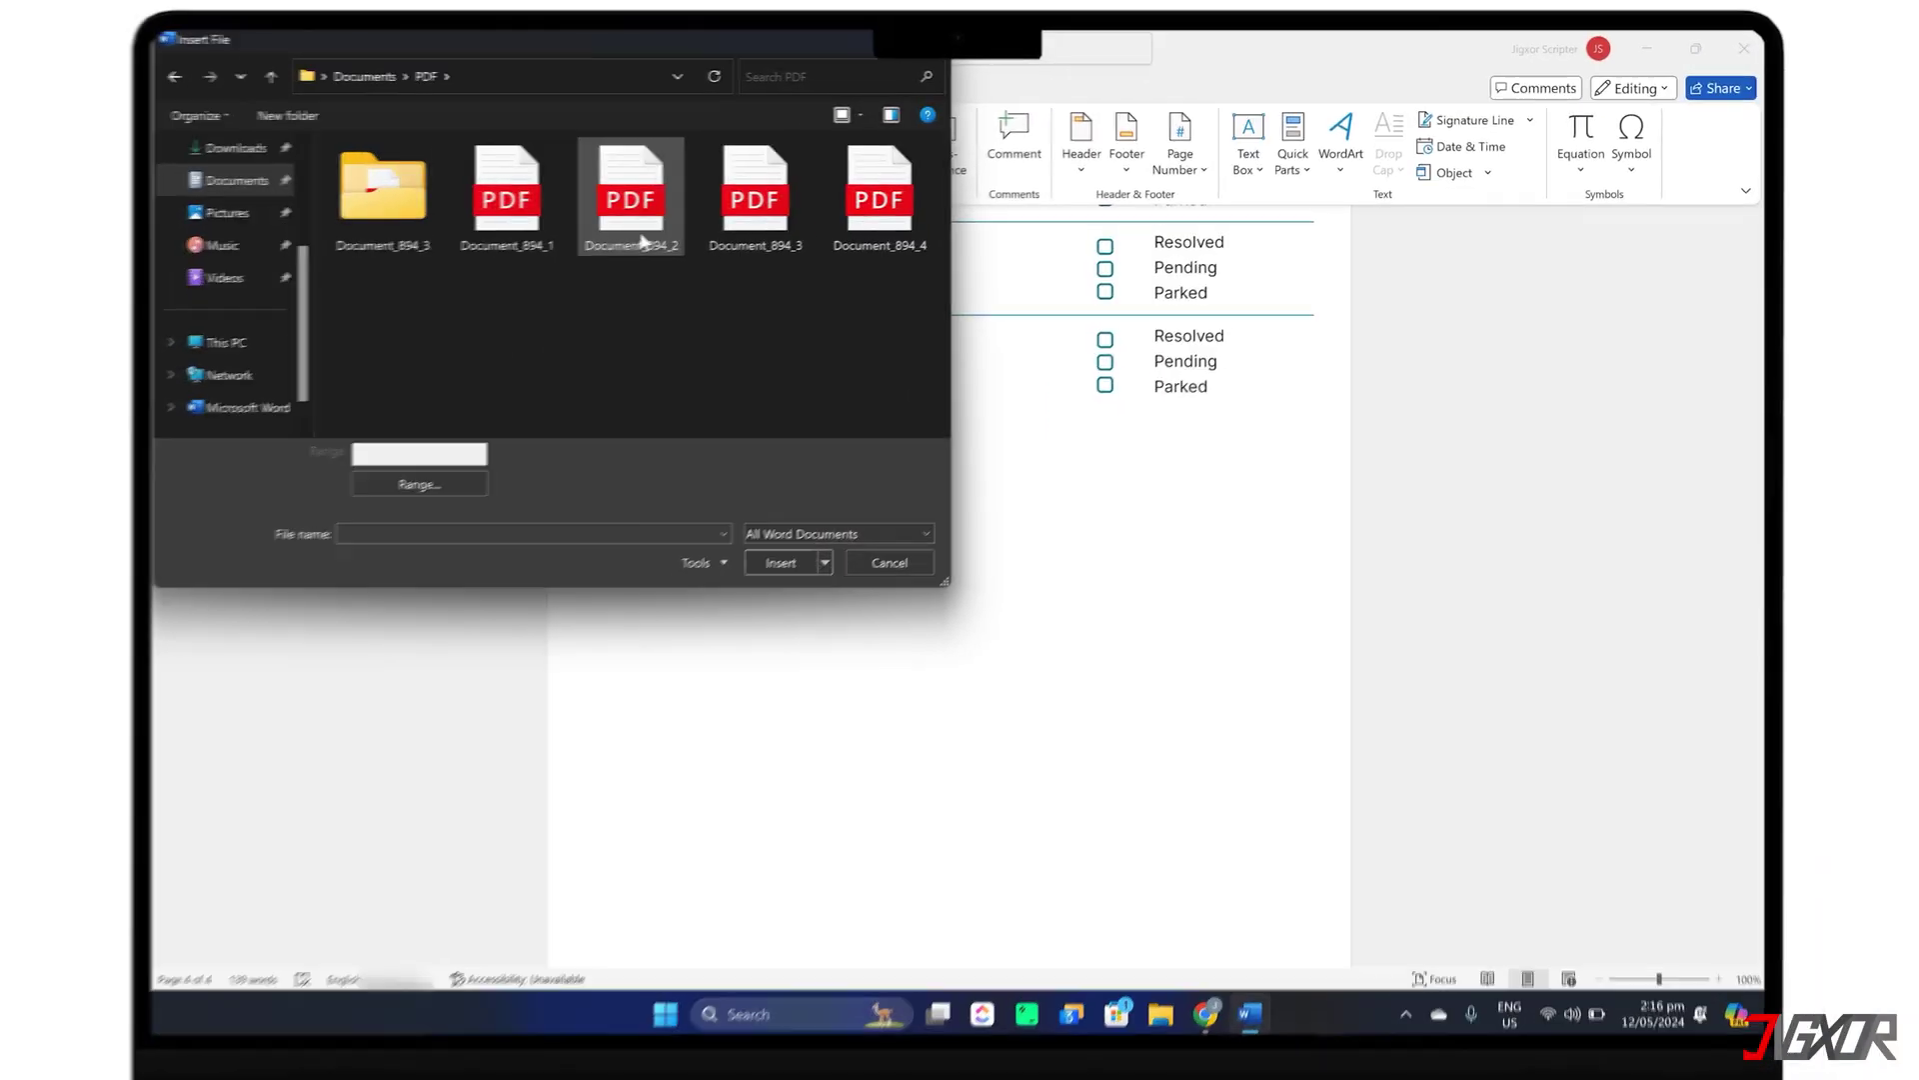
pyautogui.doubleClick(643, 241)
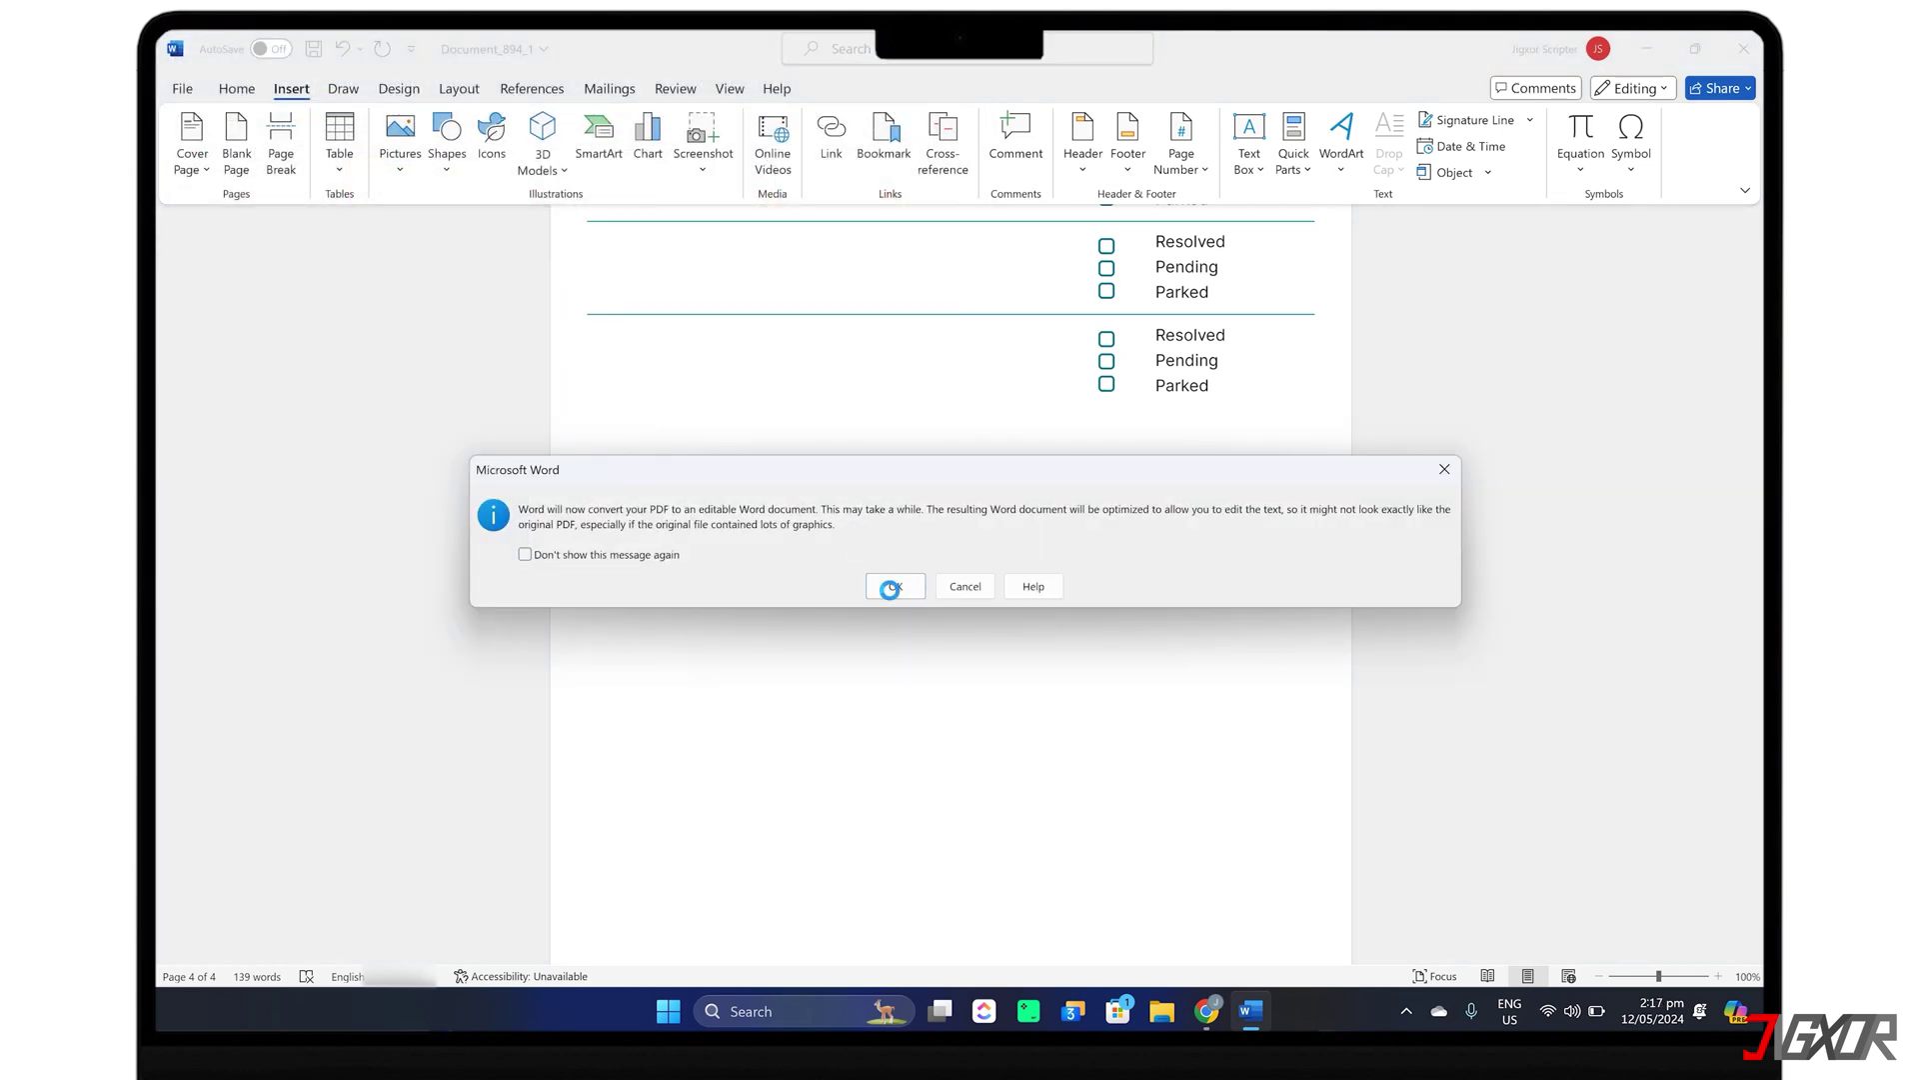
pyautogui.click(890, 589)
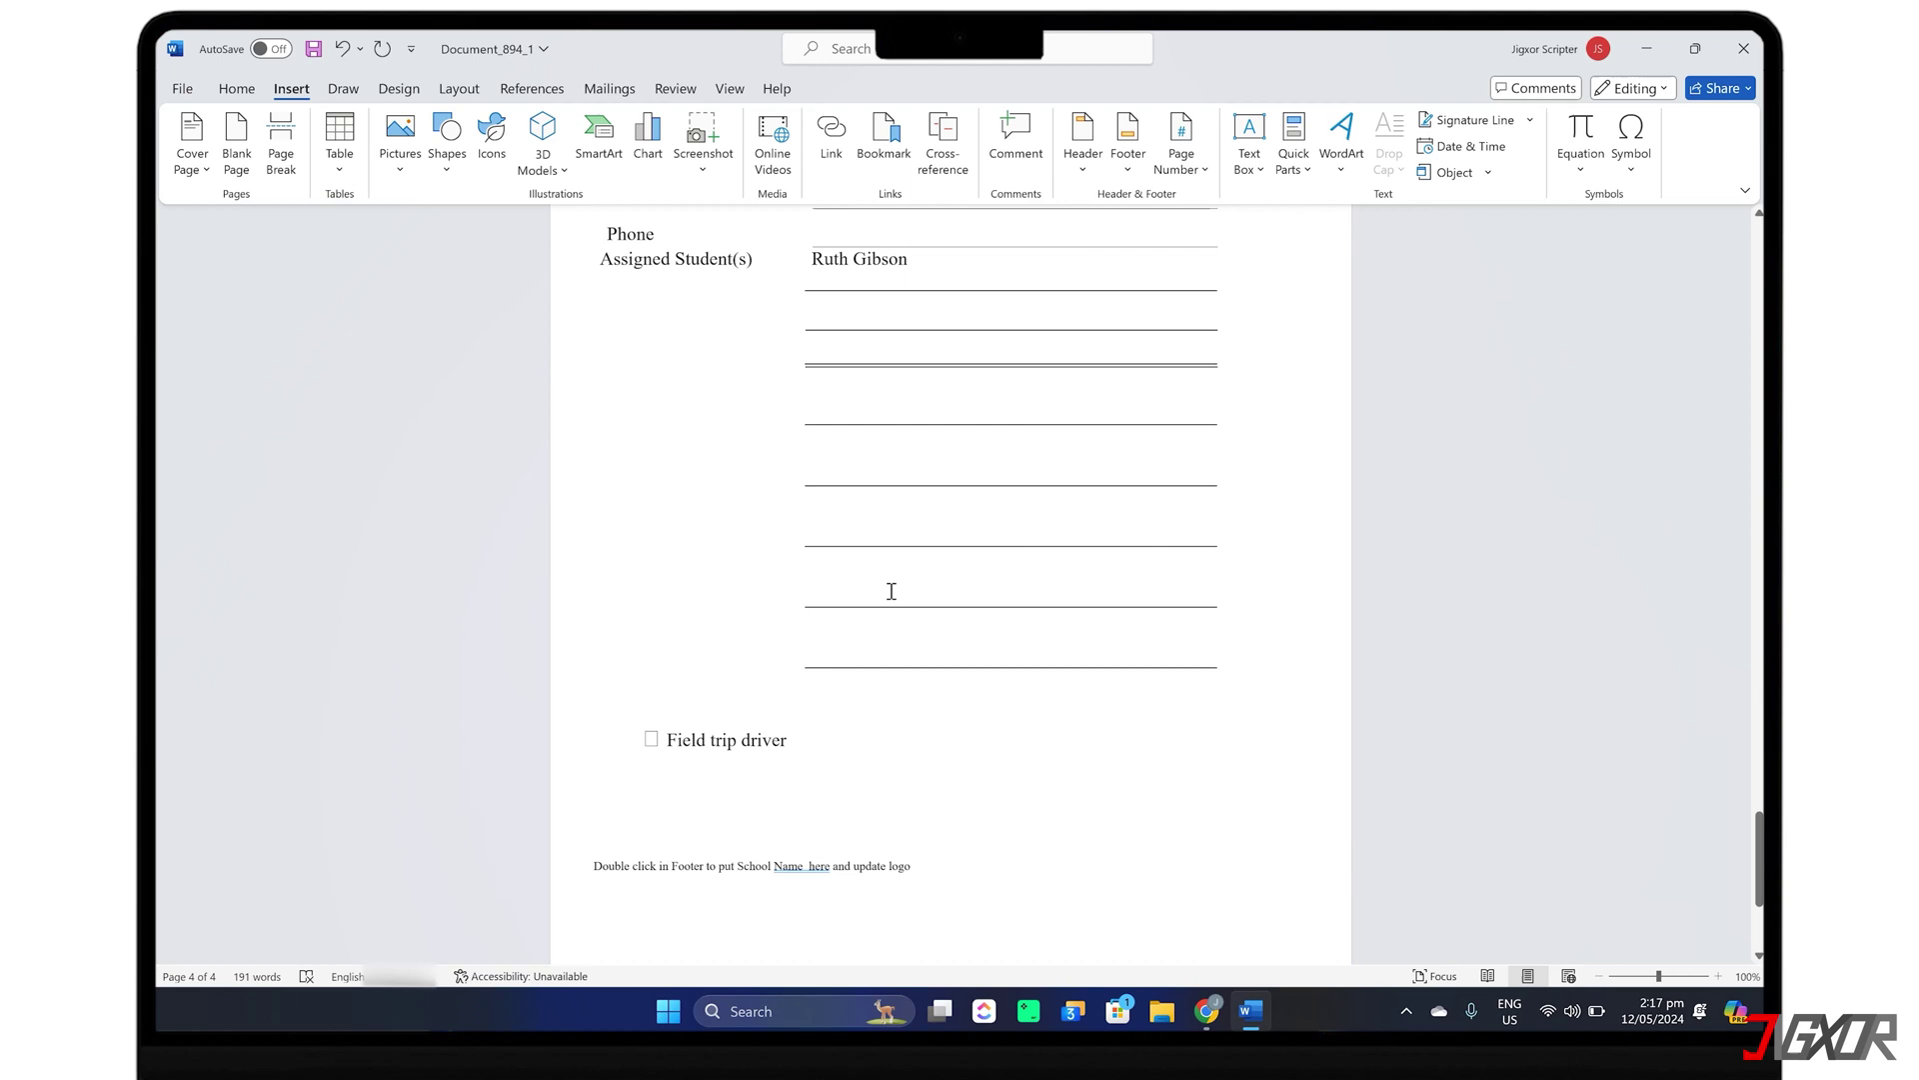
# Step: Put the insertion point after the date and review the Field Trip Assignments page
pyautogui.scroll(5, 892, 591)
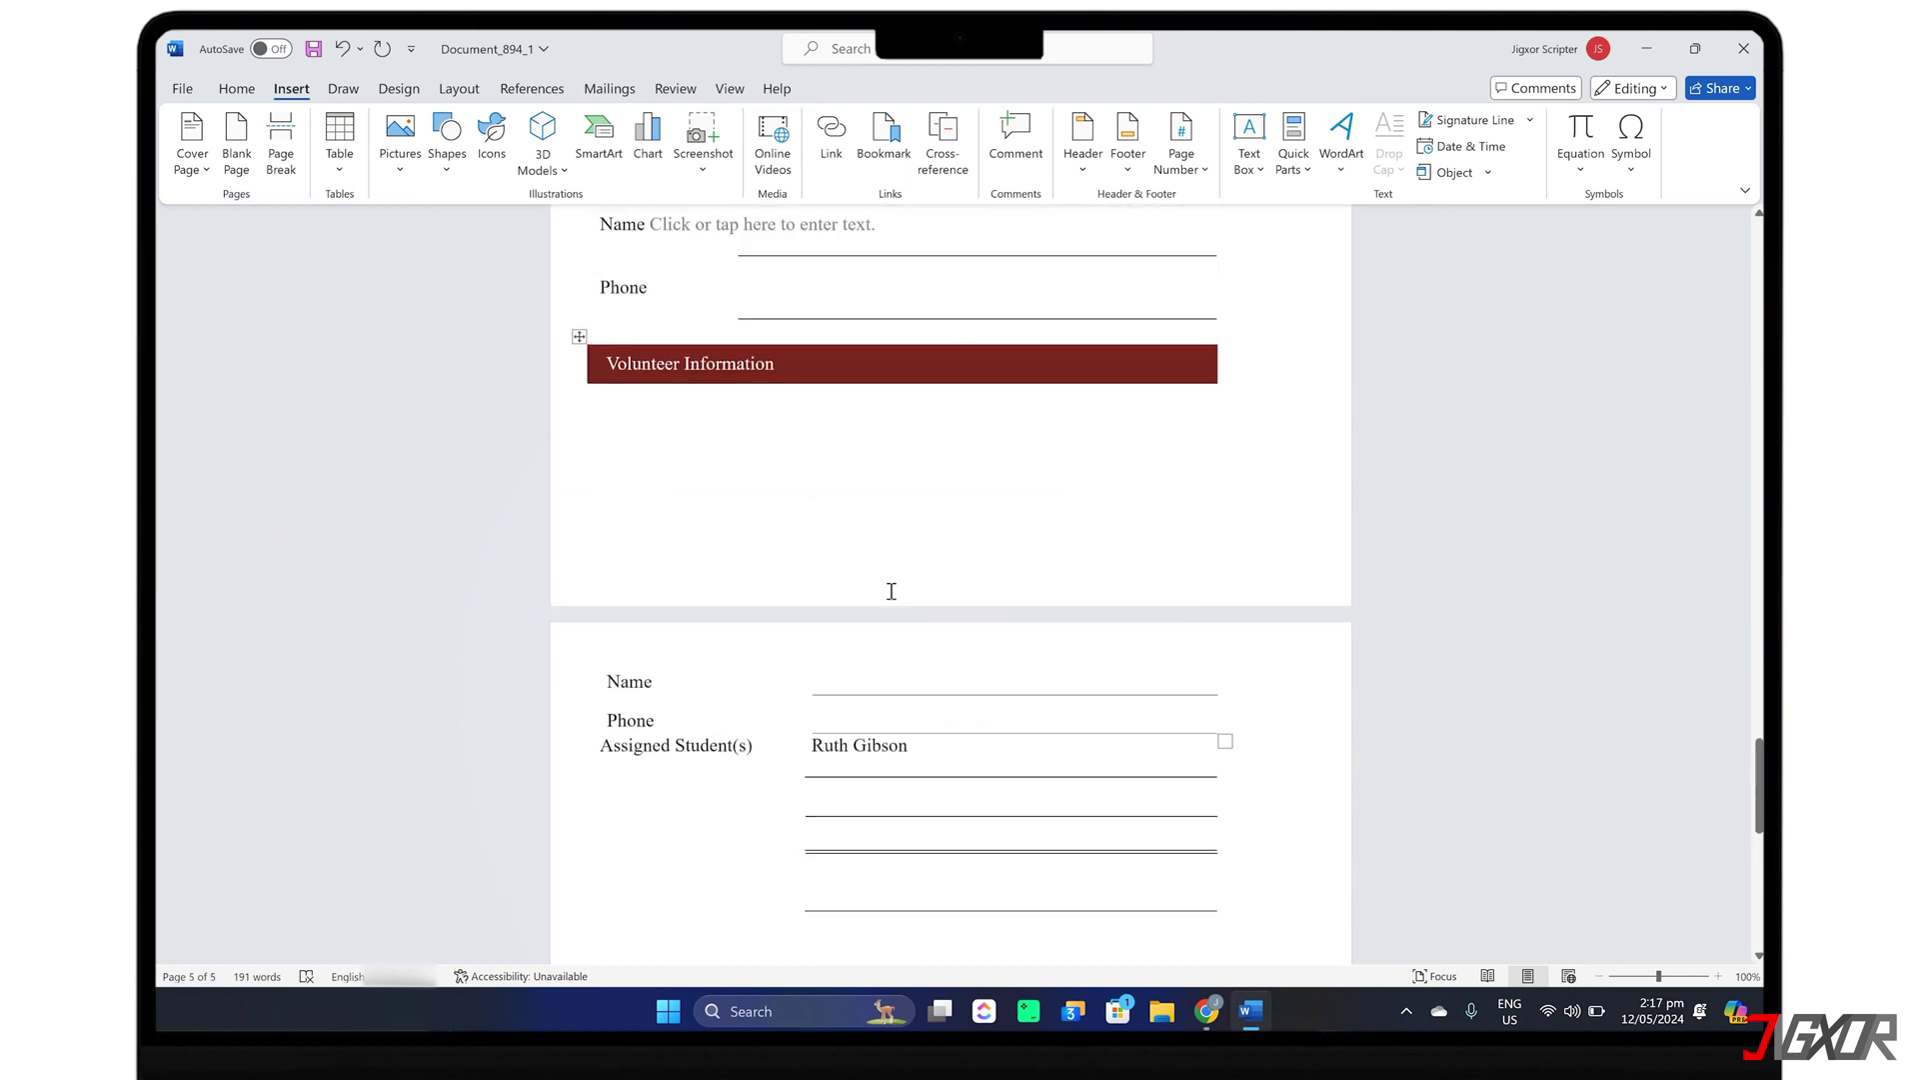
pyautogui.scroll(6, 891, 590)
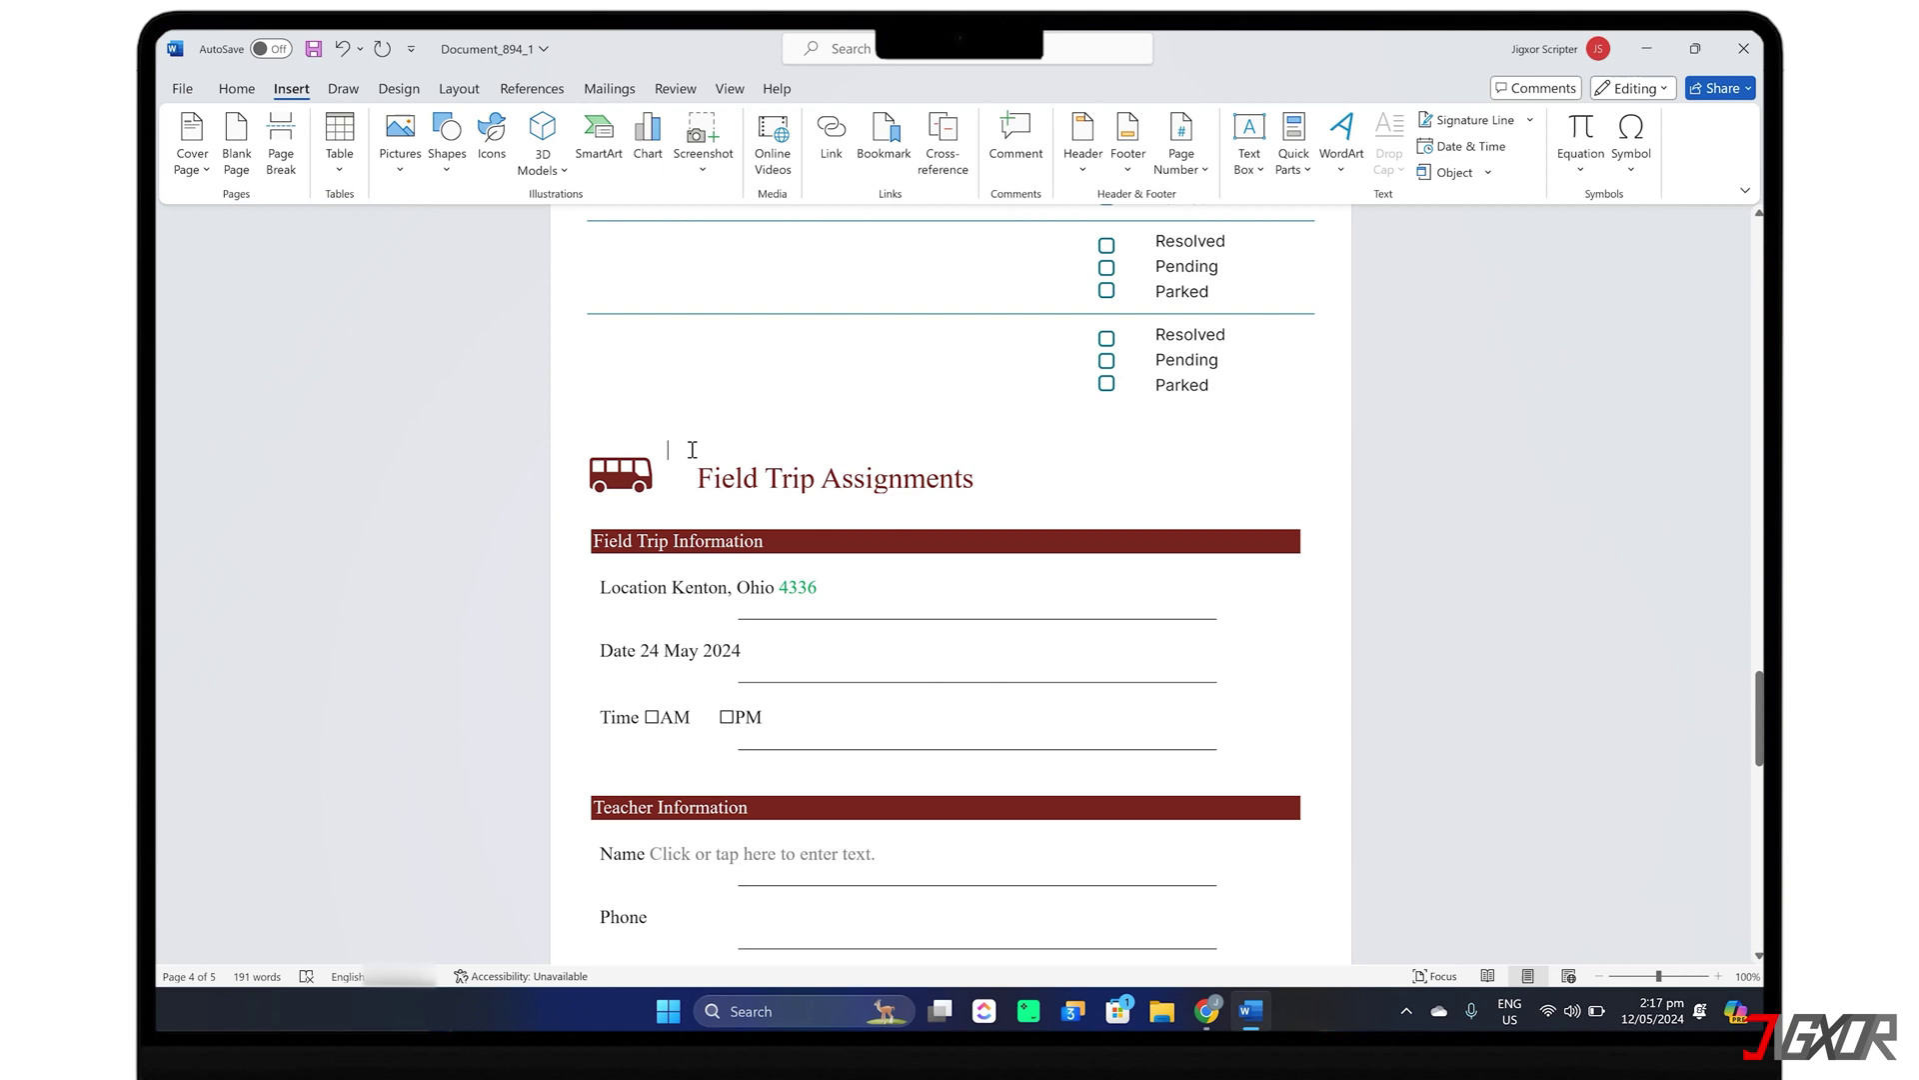
pyautogui.click(915, 646)
pyautogui.scroll(-3, 915, 646)
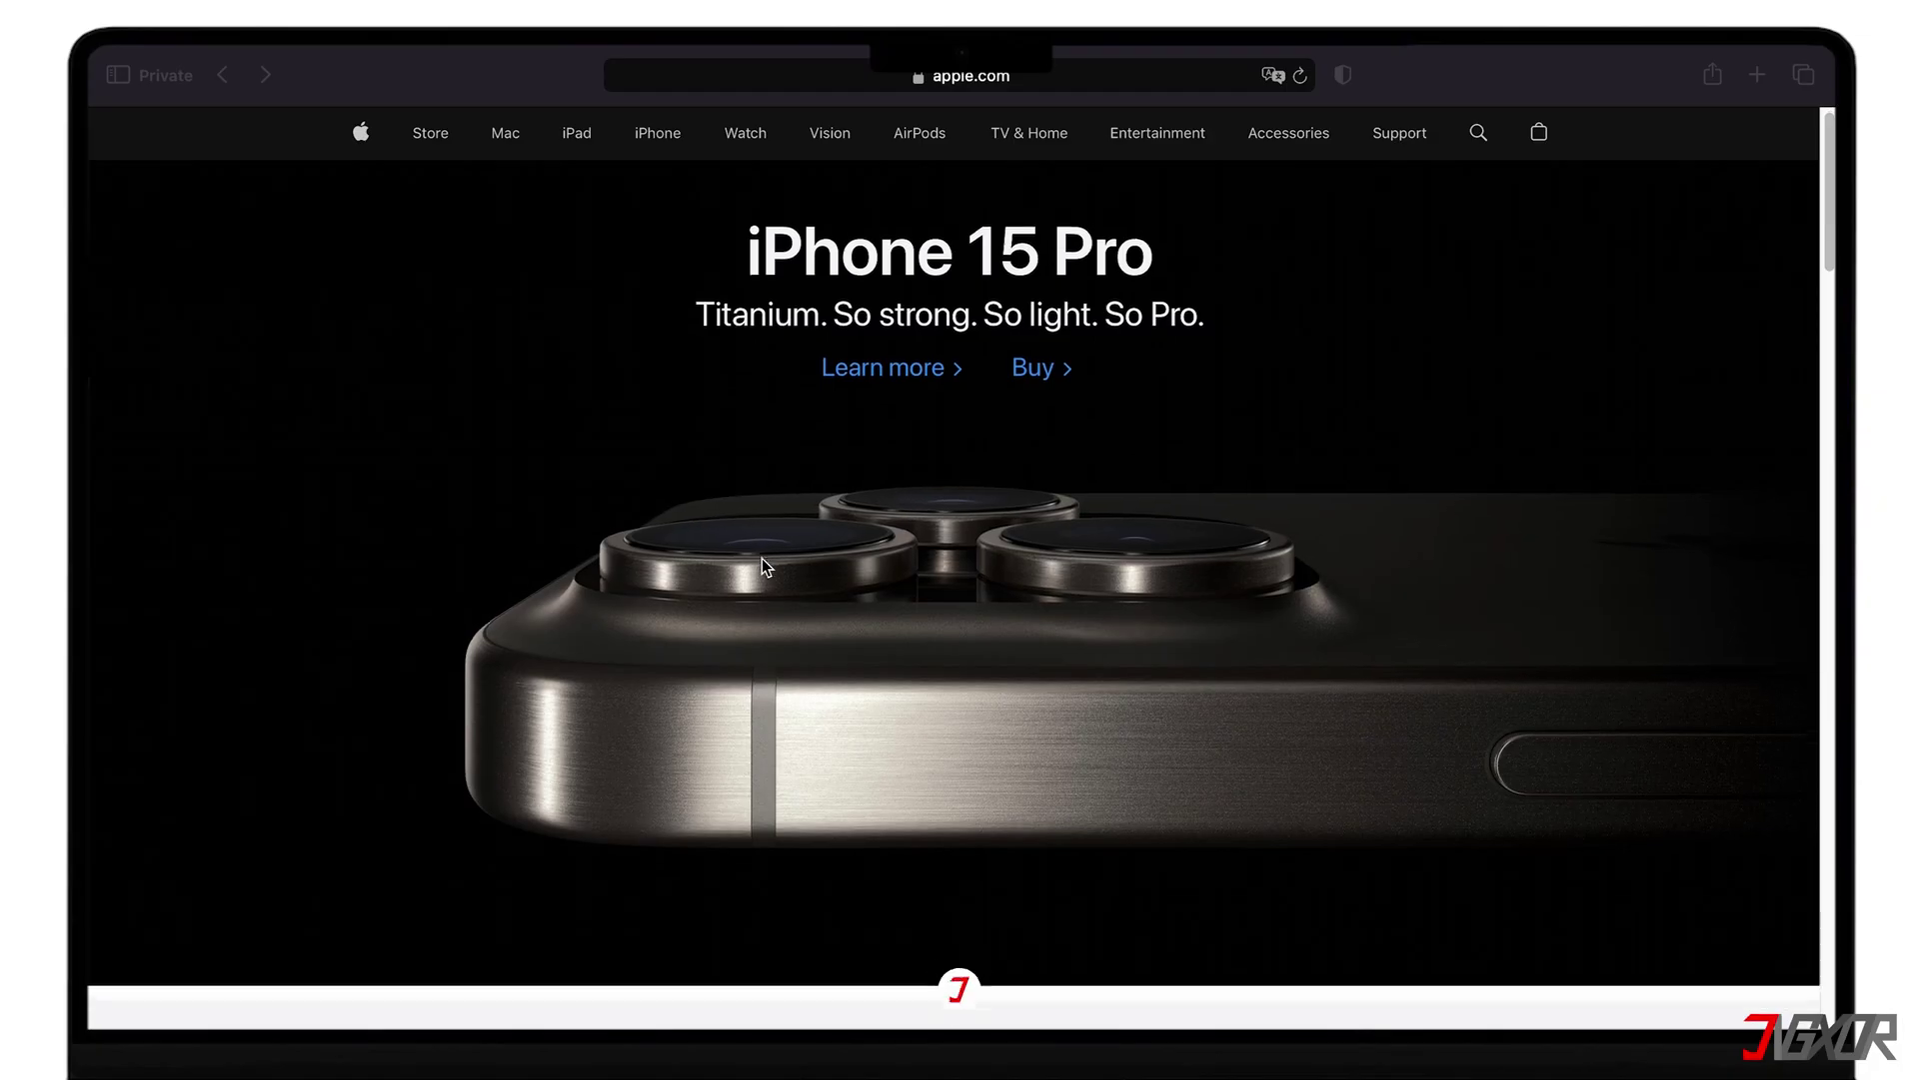
pyautogui.scroll(-3, 761, 557)
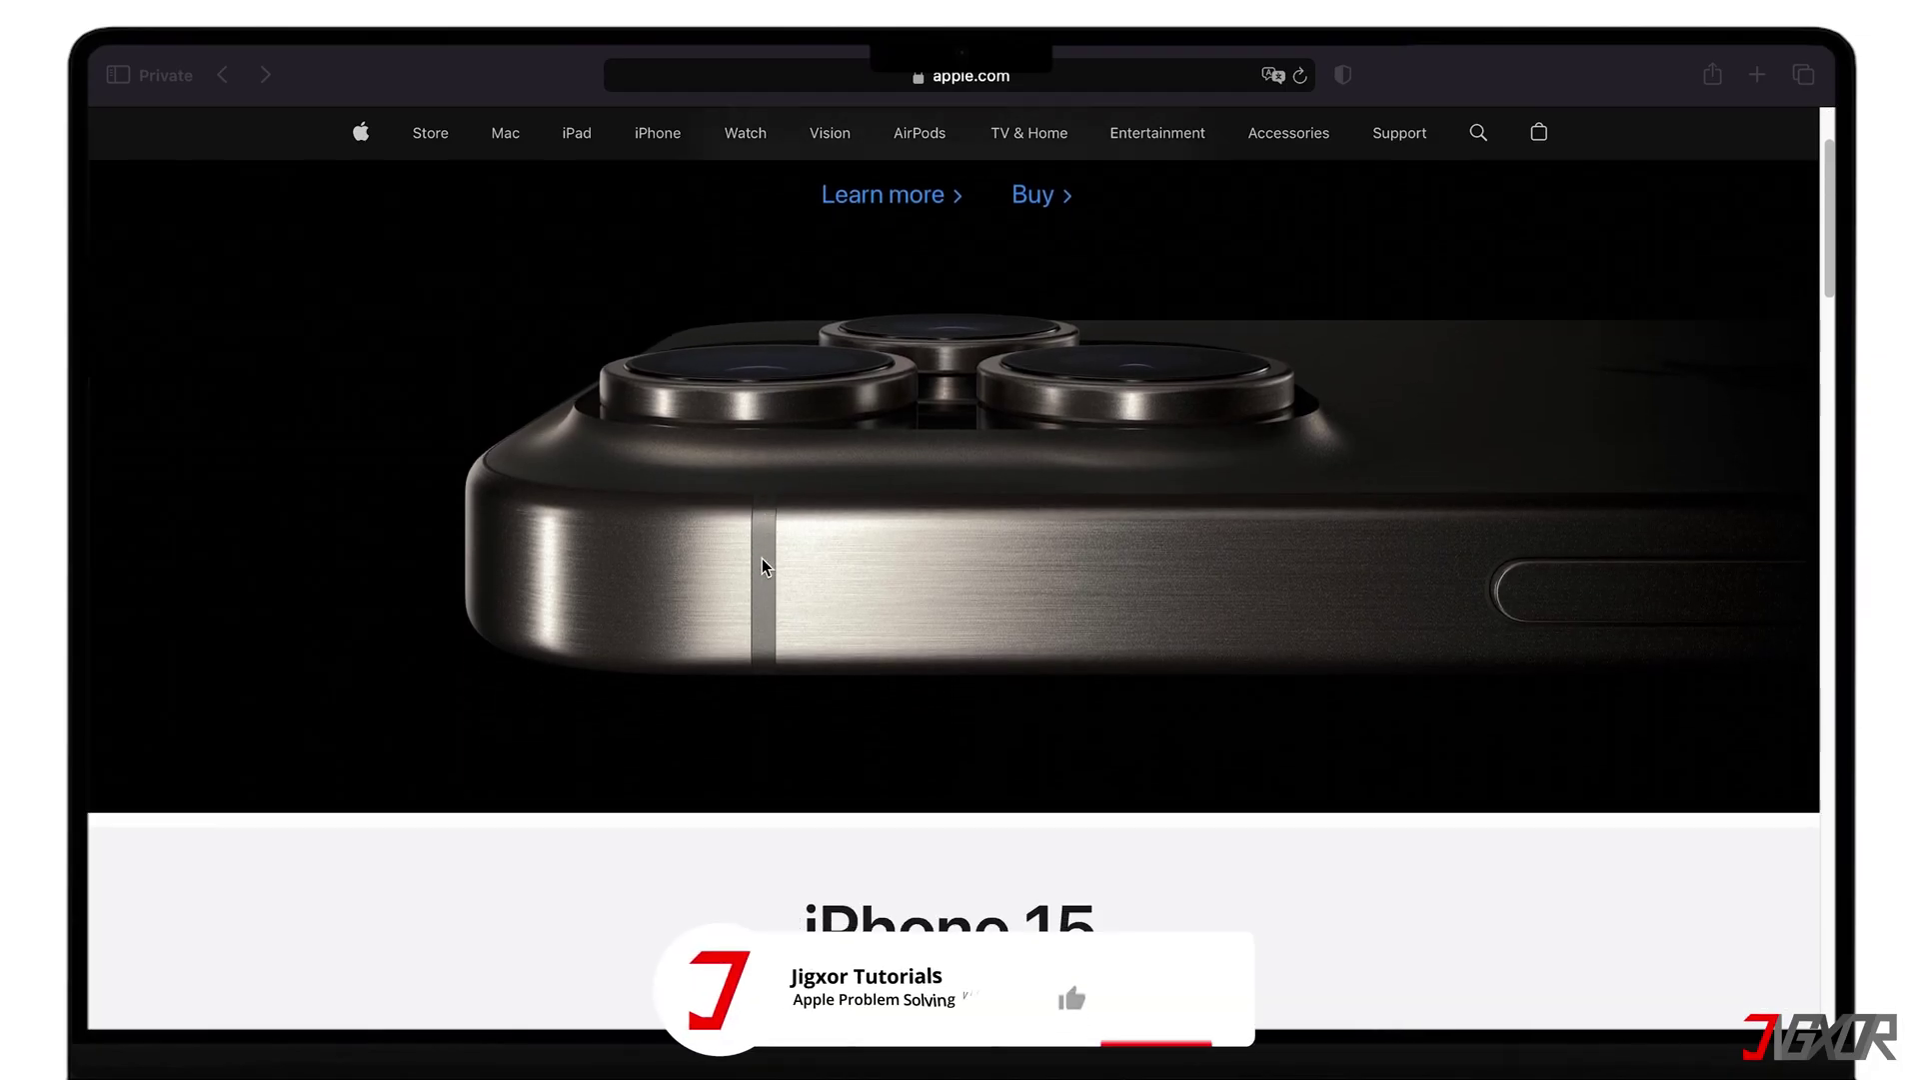
pyautogui.scroll(-3, 762, 566)
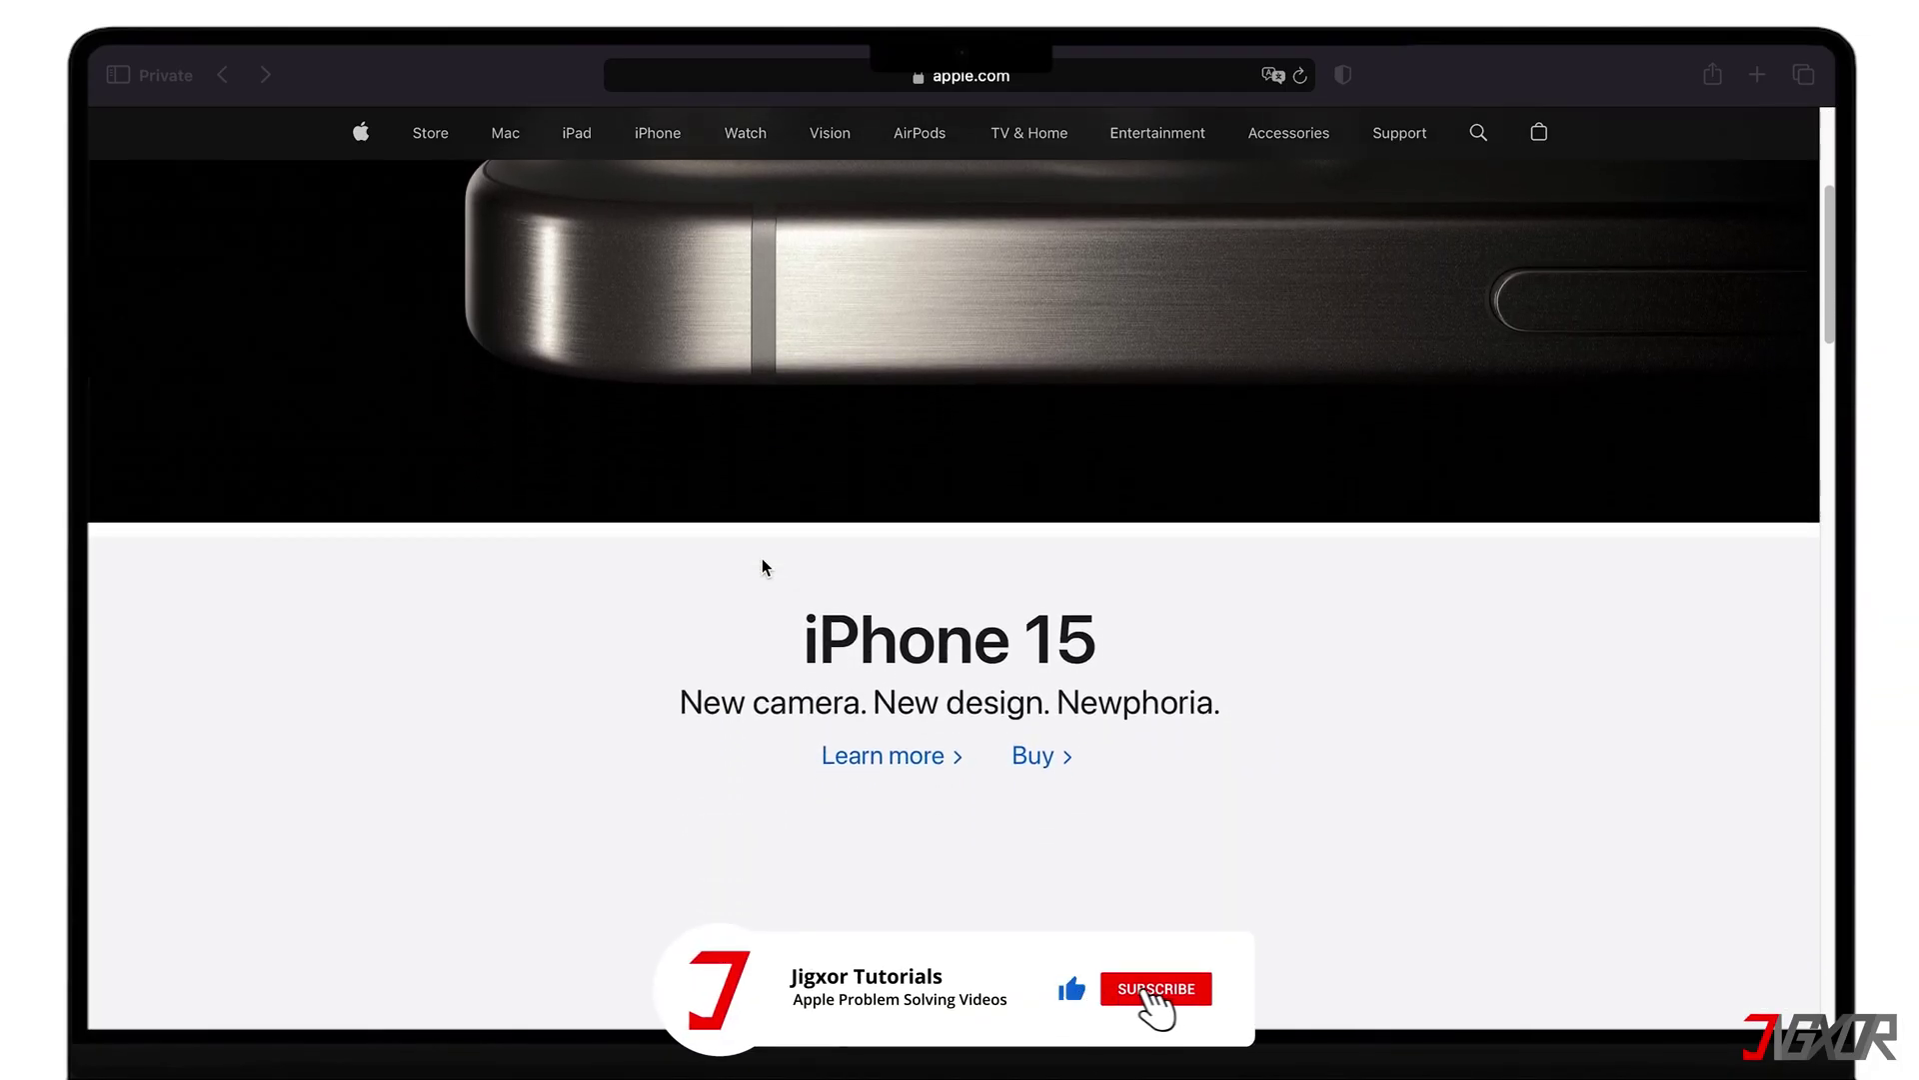
pyautogui.scroll(-3, 762, 566)
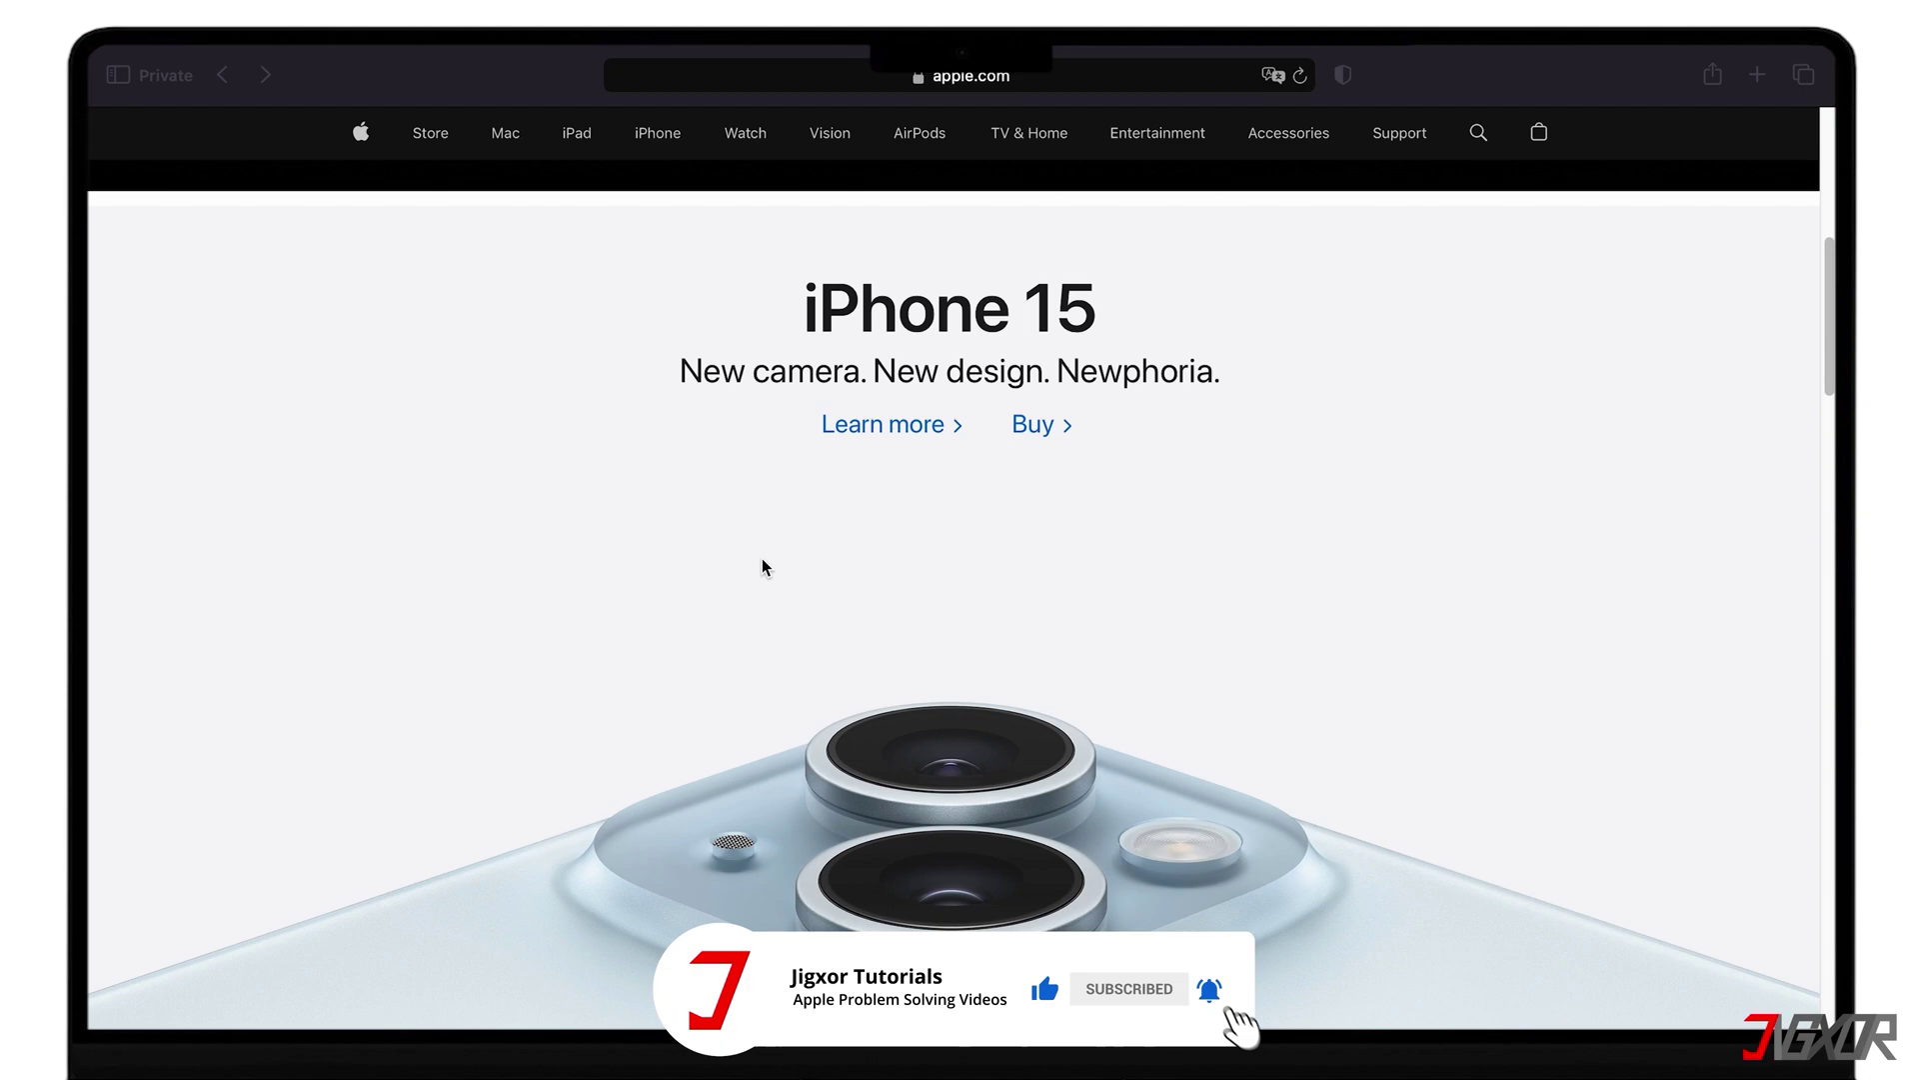
pyautogui.scroll(-1, 761, 558)
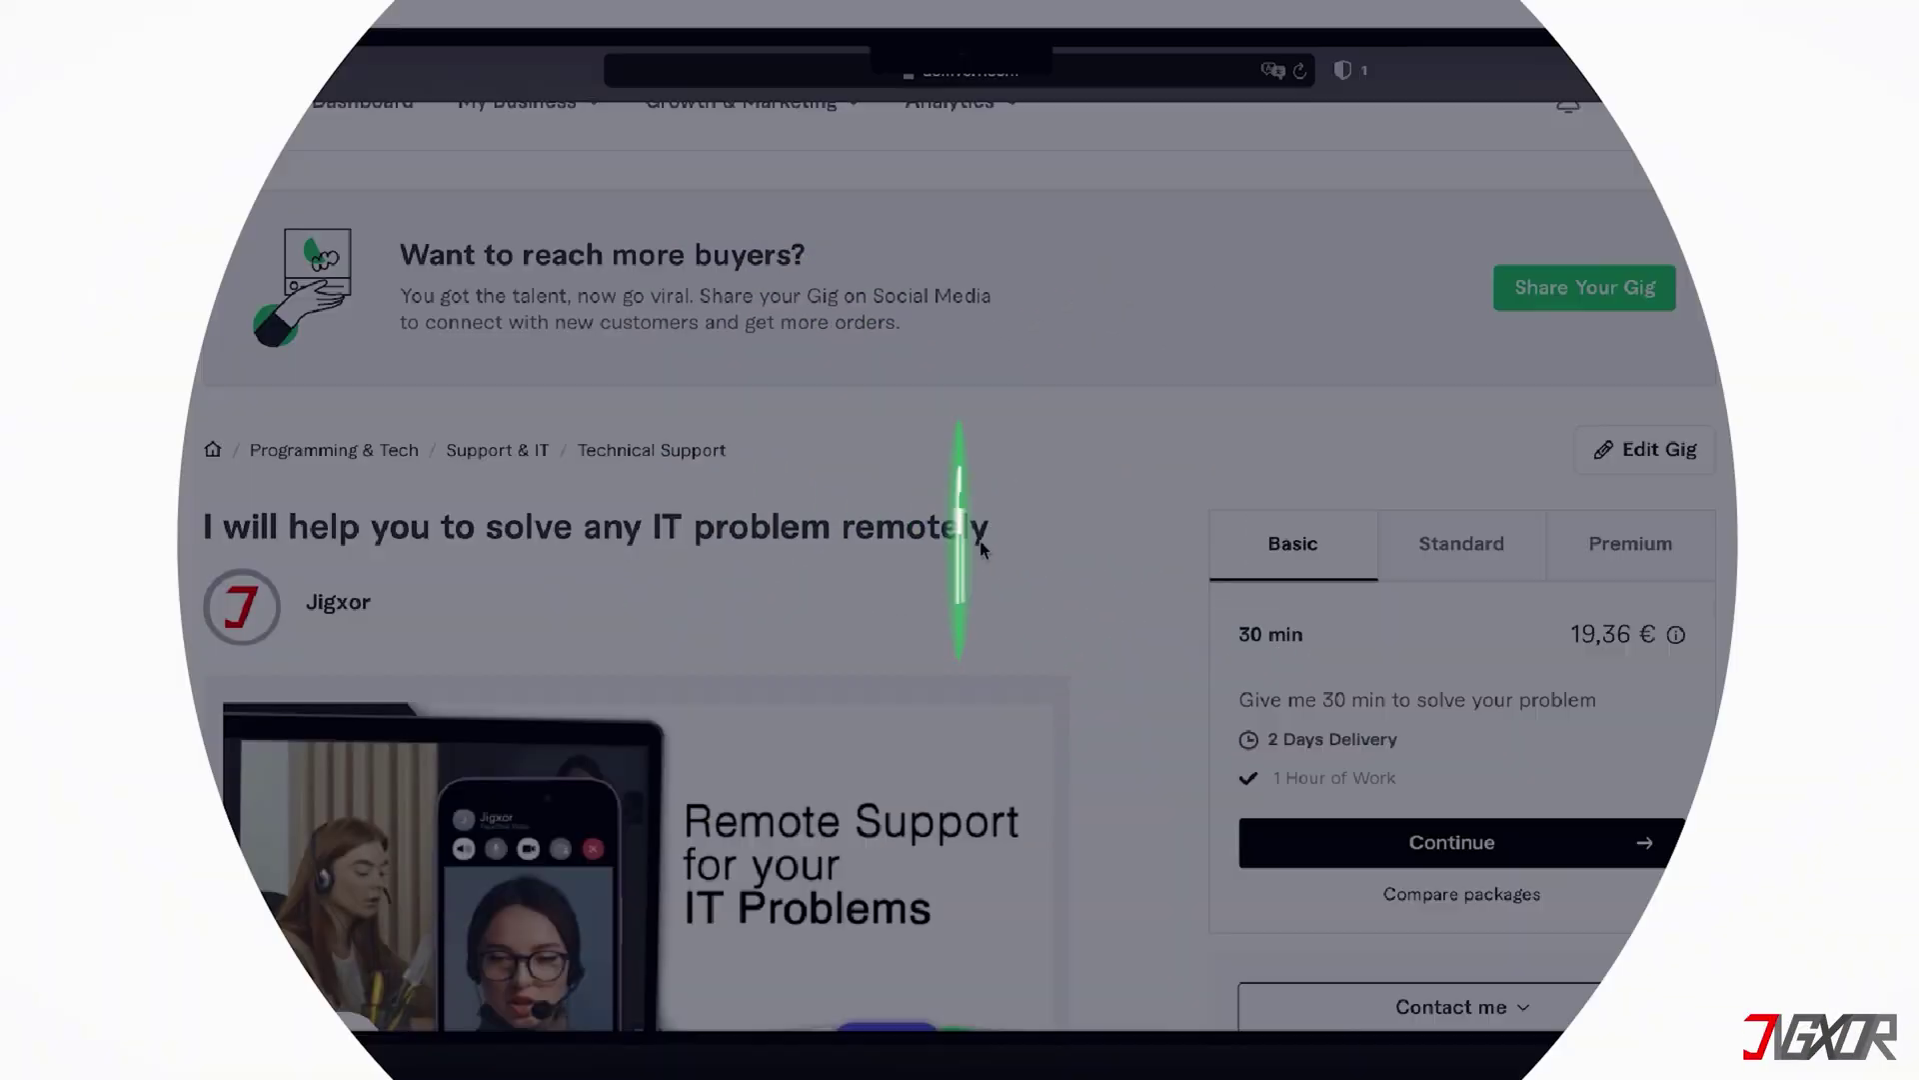
pyautogui.scroll(-10, 983, 548)
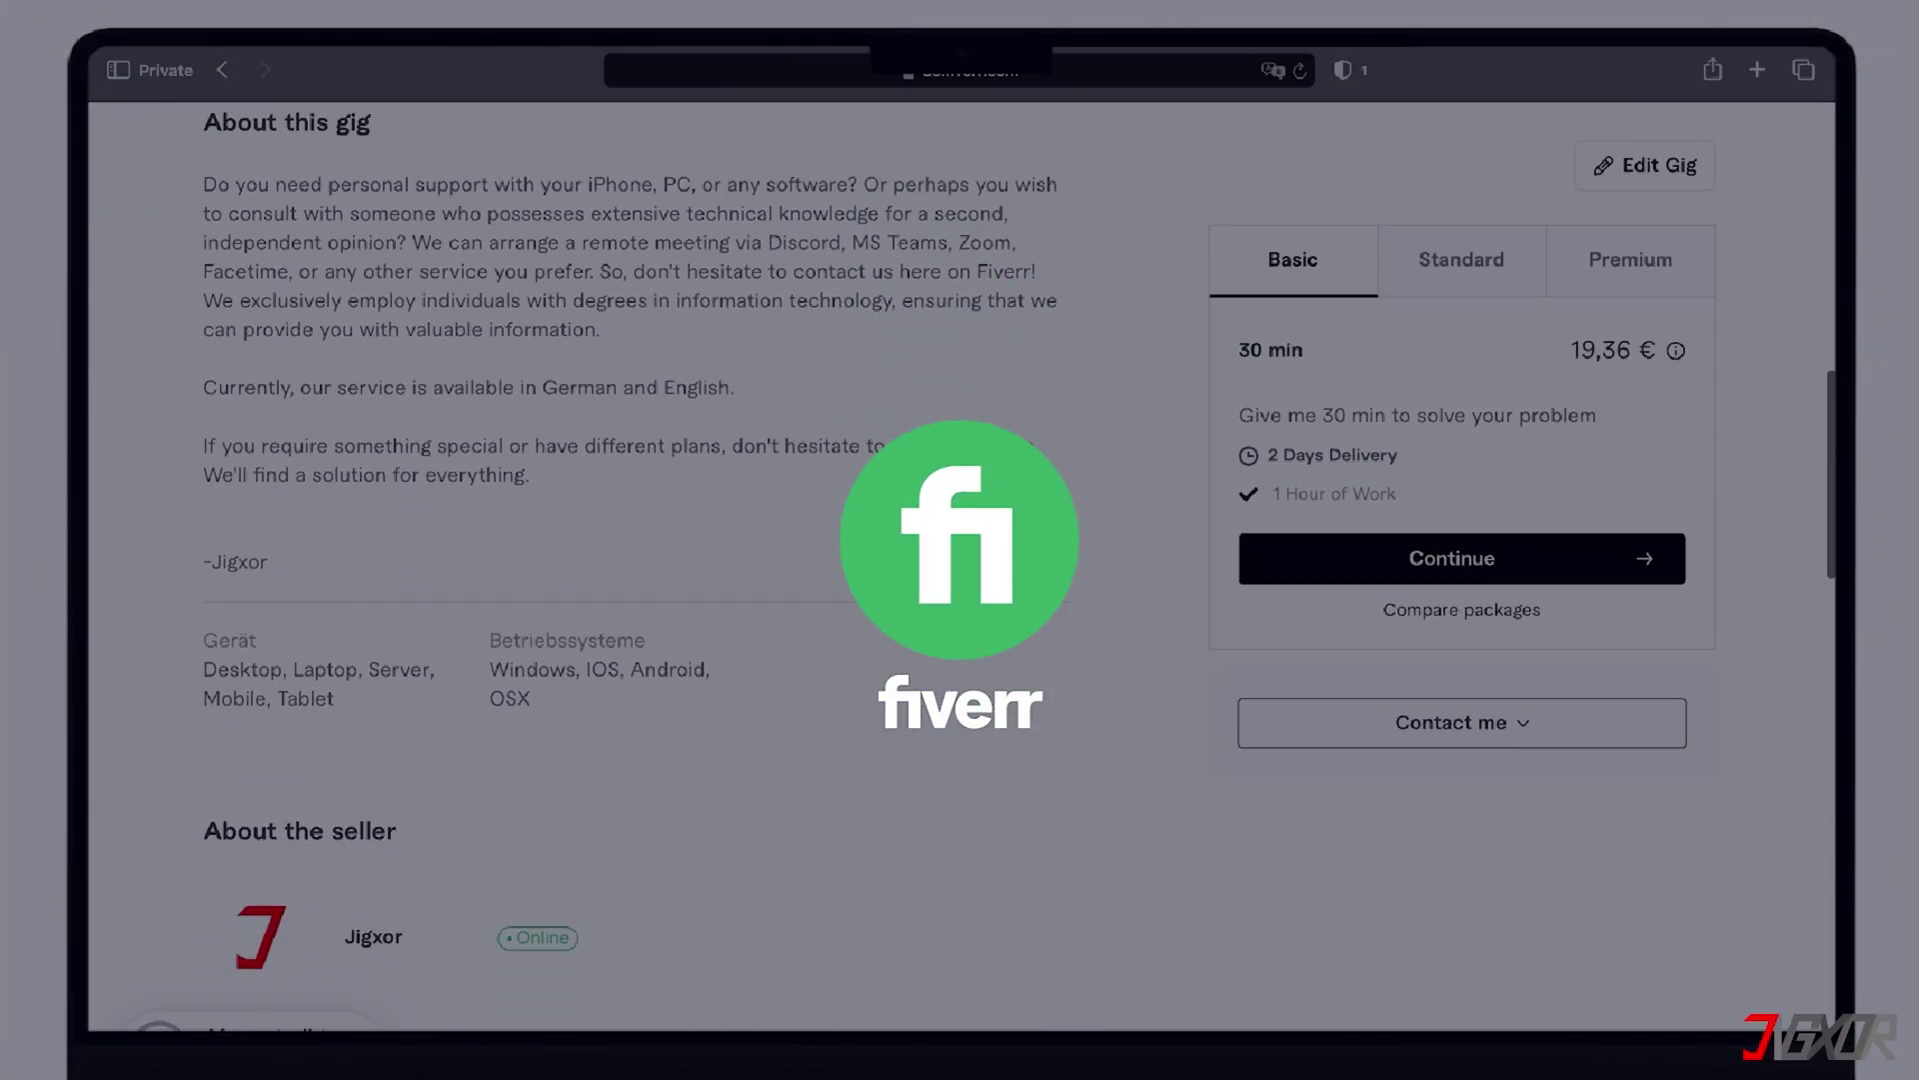
pyautogui.scroll(-15, 981, 541)
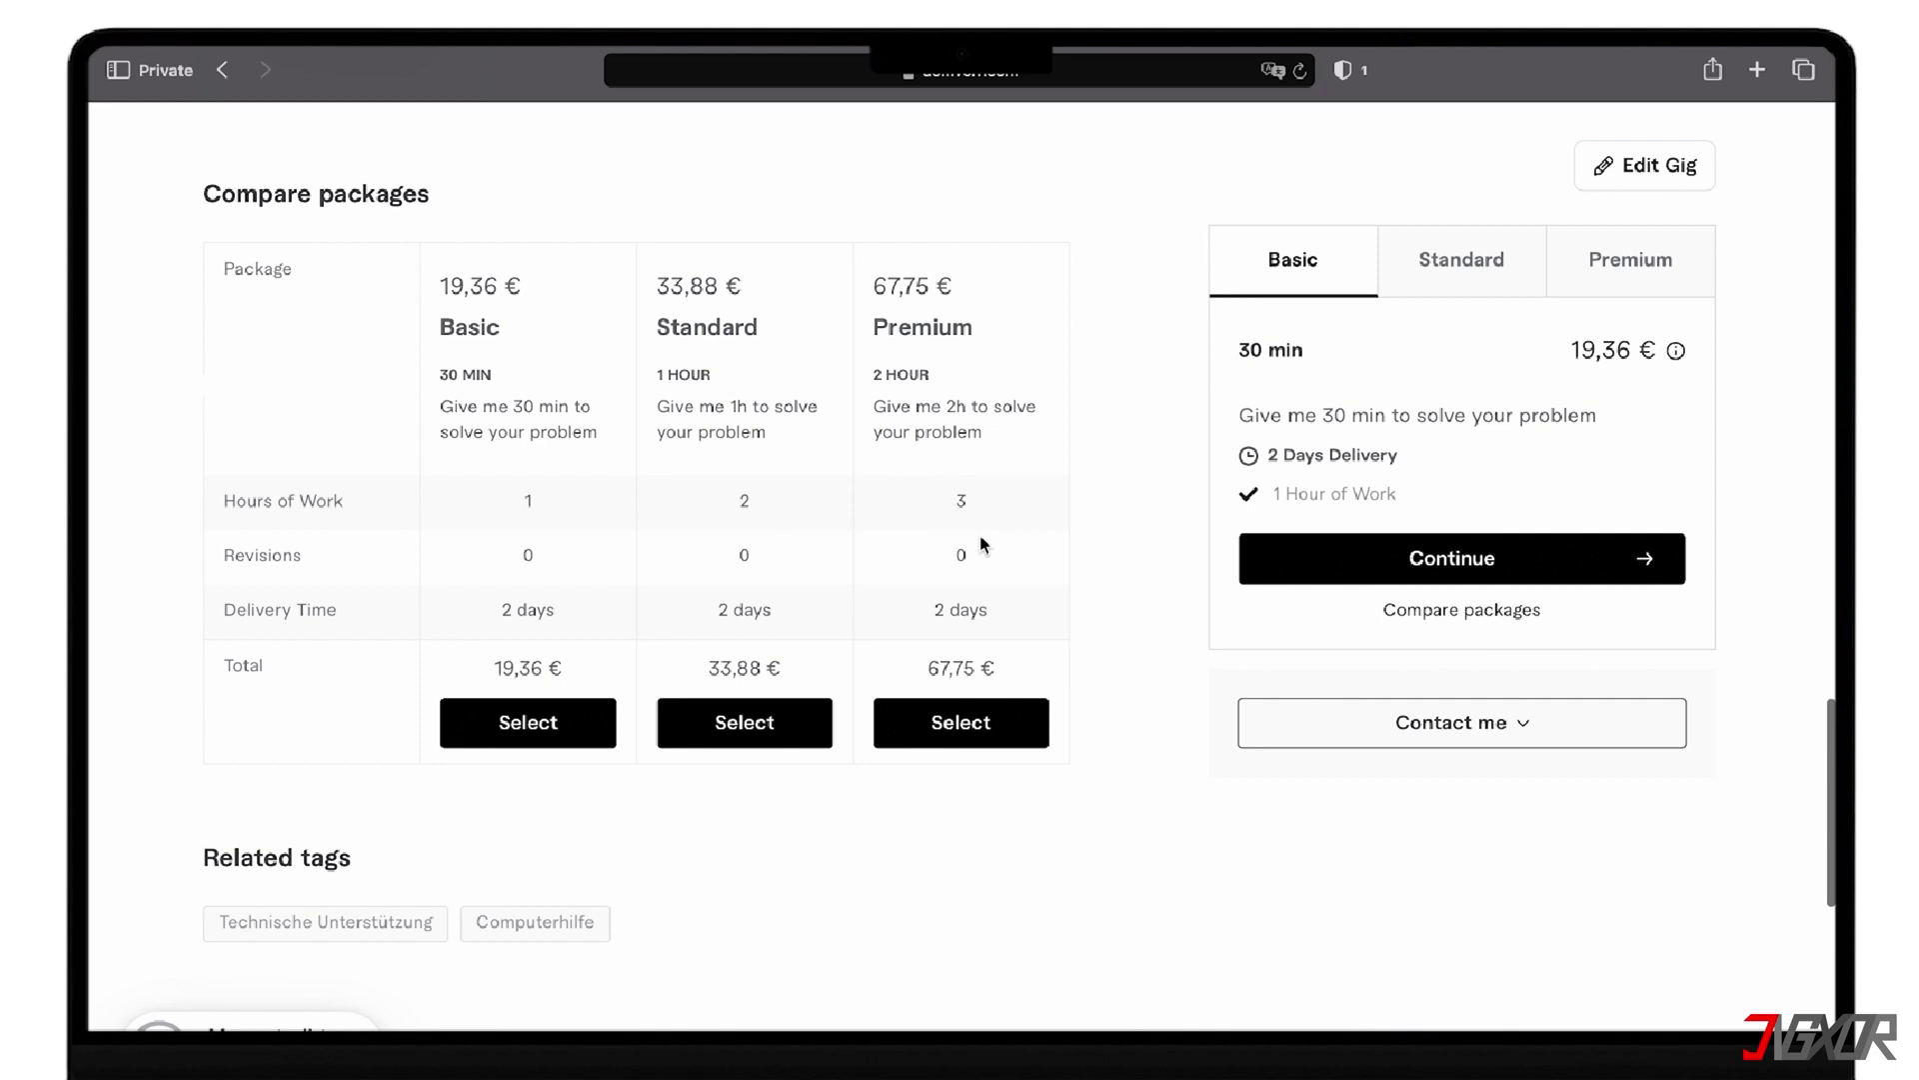